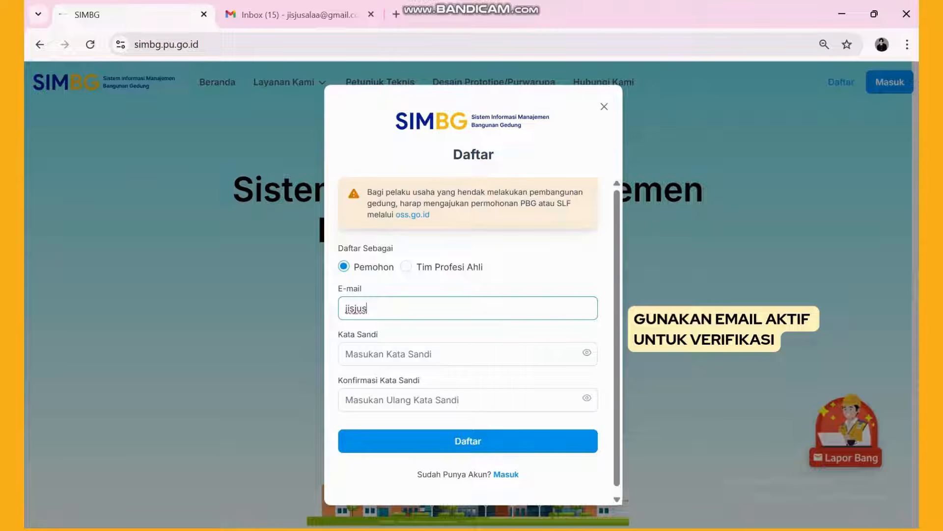
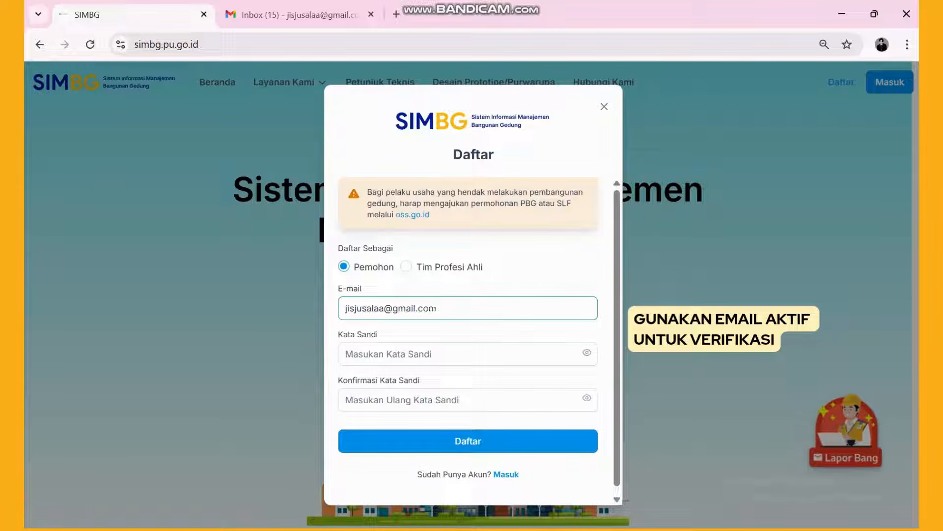
# - Finish the applicant's e-mail address and decline the browser's suggested strong password
pyautogui.press('Tab')
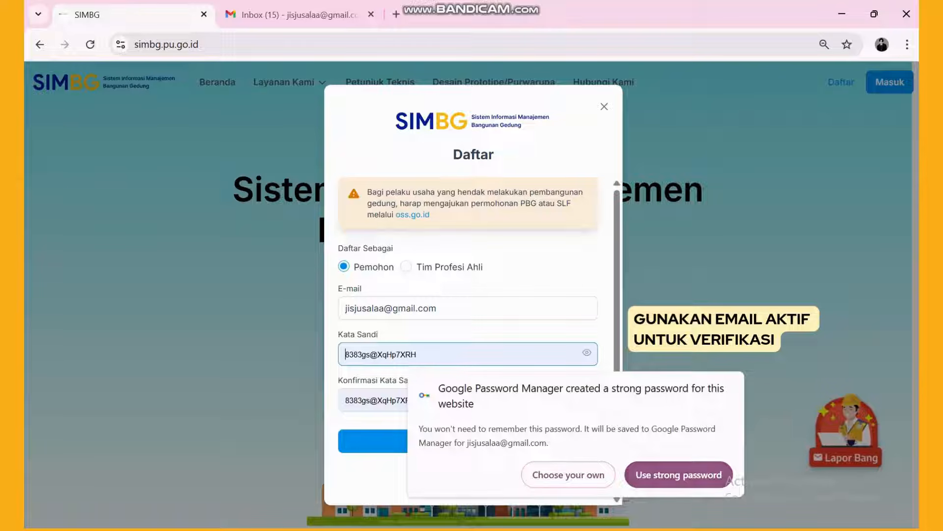
pyautogui.click(569, 475)
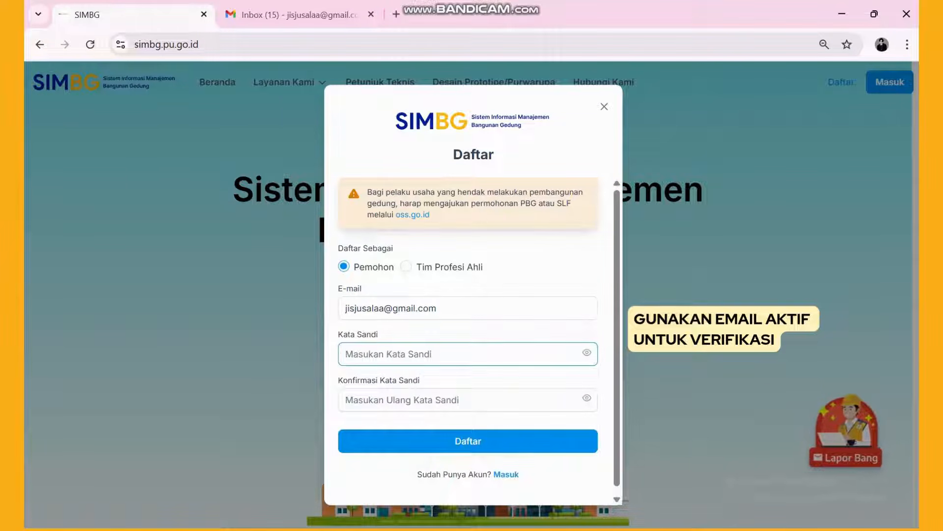
pyautogui.click(587, 352)
pyautogui.click(468, 354)
pyautogui.click(468, 400)
pyautogui.click(587, 398)
pyautogui.click(468, 353)
# - Enter a password and its confirmation, then submit the registration form
pyautogui.write('t')
pyautogui.click(587, 352)
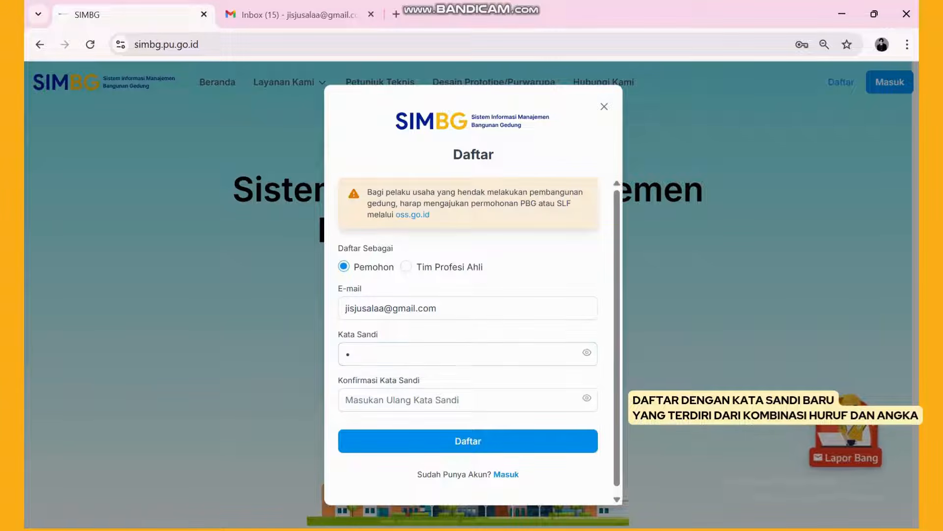
pyautogui.click(468, 354)
pyautogui.write('••')
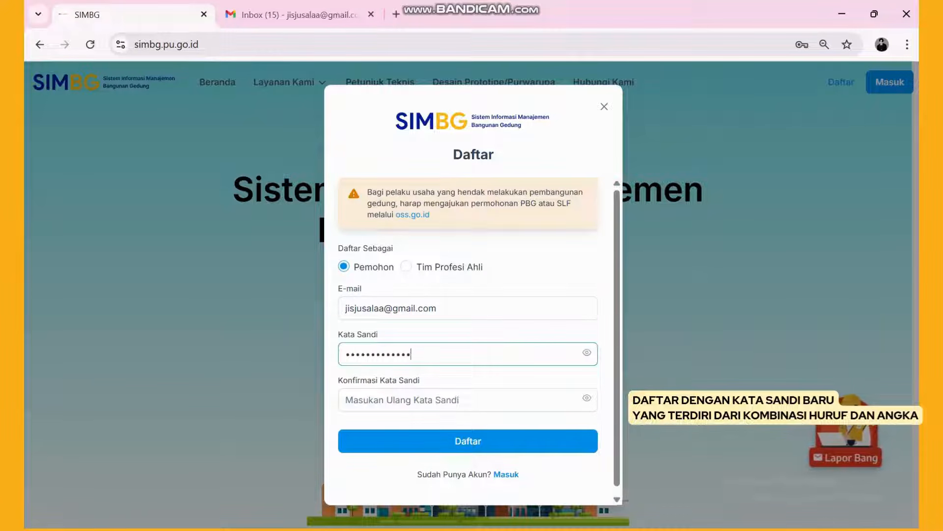
pyautogui.click(387, 399)
pyautogui.write('•••')
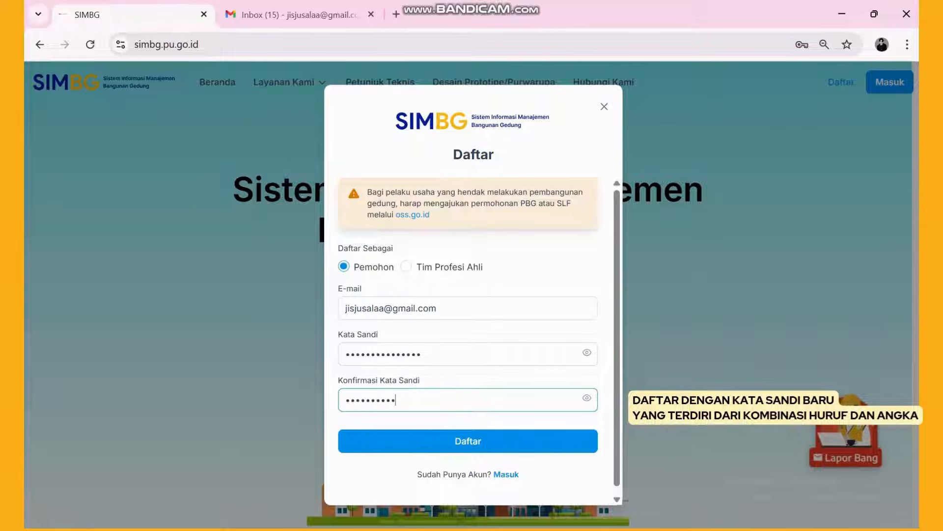
pyautogui.click(468, 442)
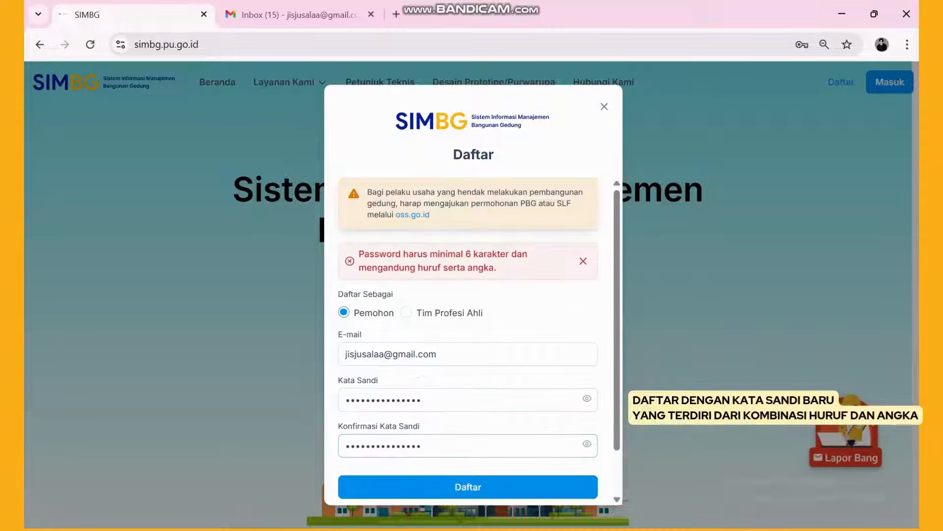
# - Re-enter a letters-and-numbers password and confirmation, resubmit, and decline saving the password
pyautogui.click(427, 400)
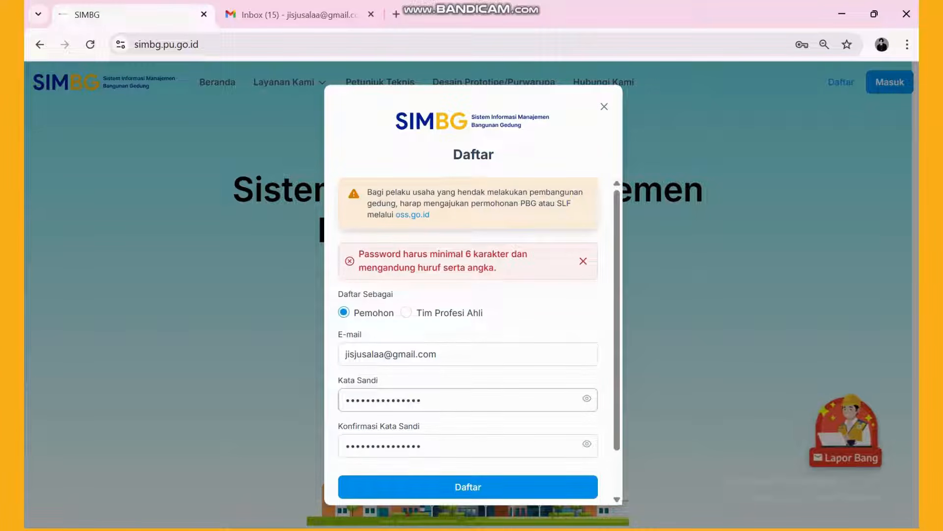
pyautogui.write('••')
pyautogui.click(427, 446)
pyautogui.write('••')
pyautogui.click(468, 486)
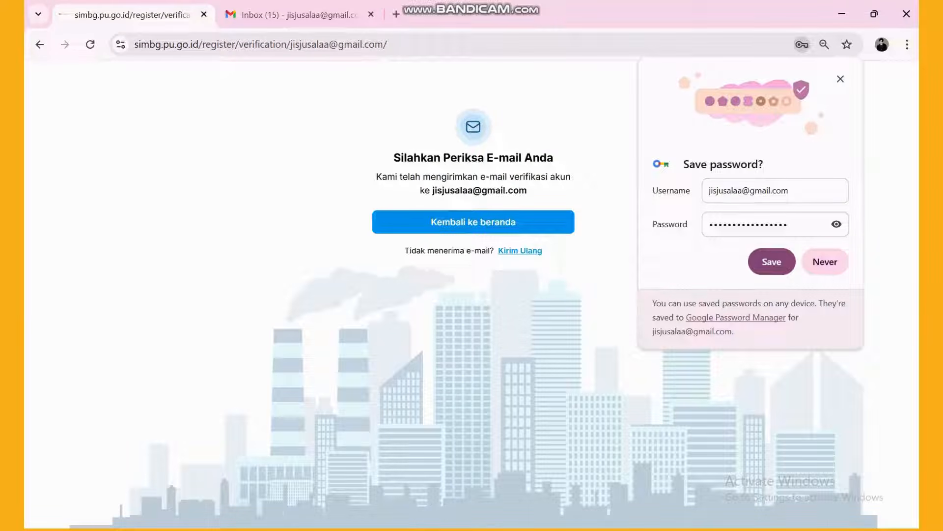
pyautogui.click(826, 261)
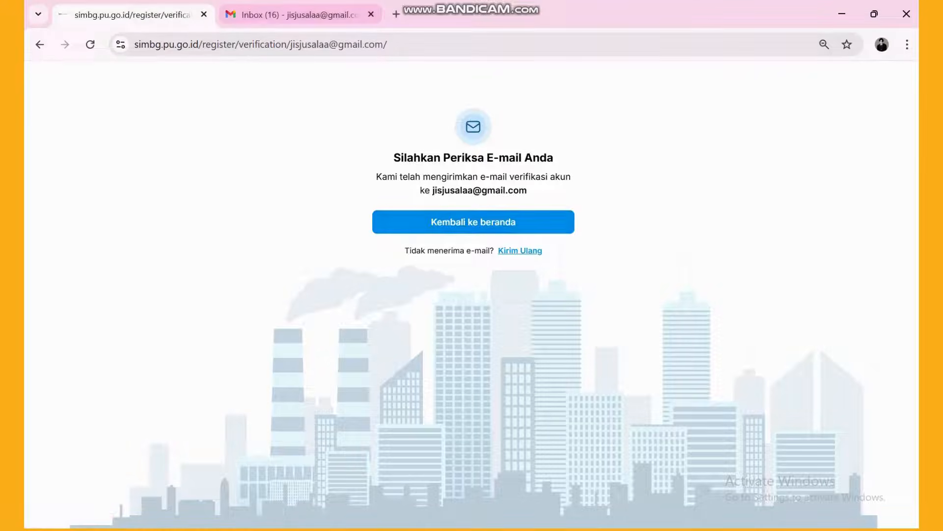
pyautogui.click(301, 15)
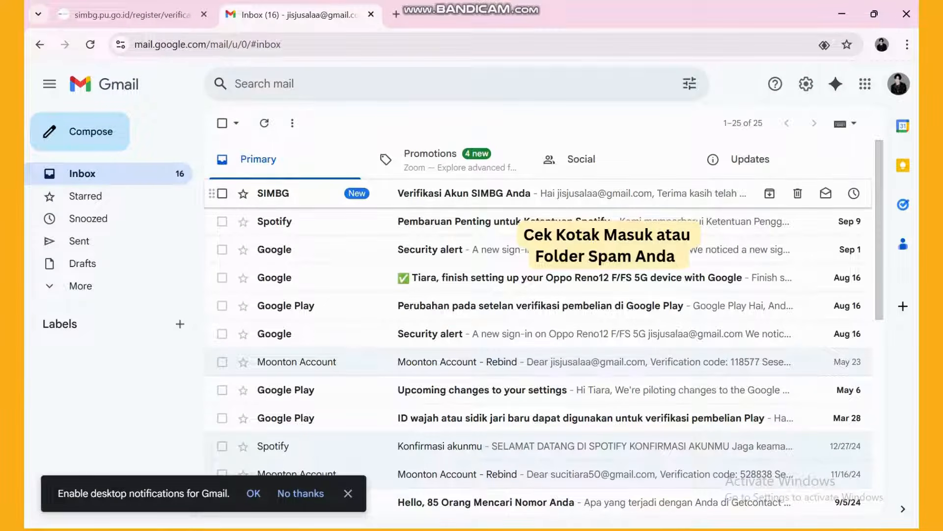
# - Open the 'Verifikasi Akun SIMBG Anda' e-mail, follow Verifikasi E-mail, then Masuk ke akun Anda
pyautogui.click(462, 193)
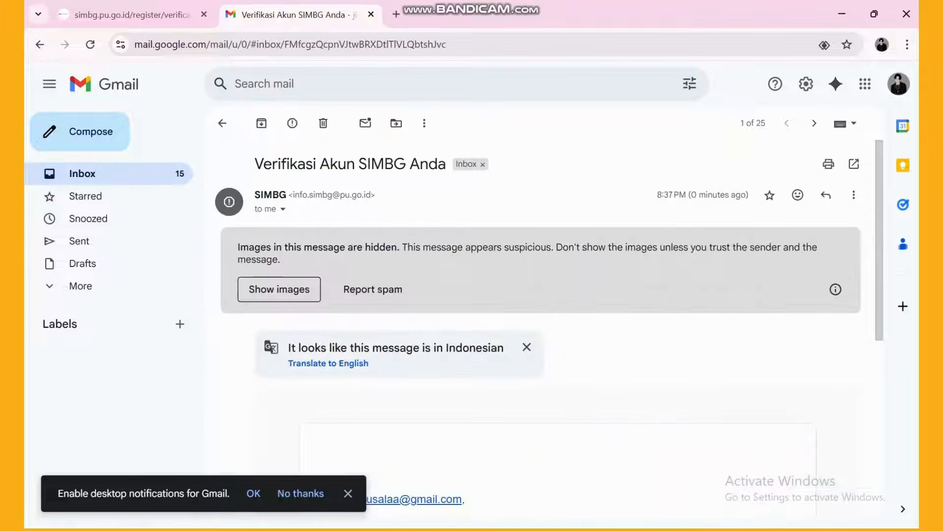
pyautogui.scroll(-4, 540, 319)
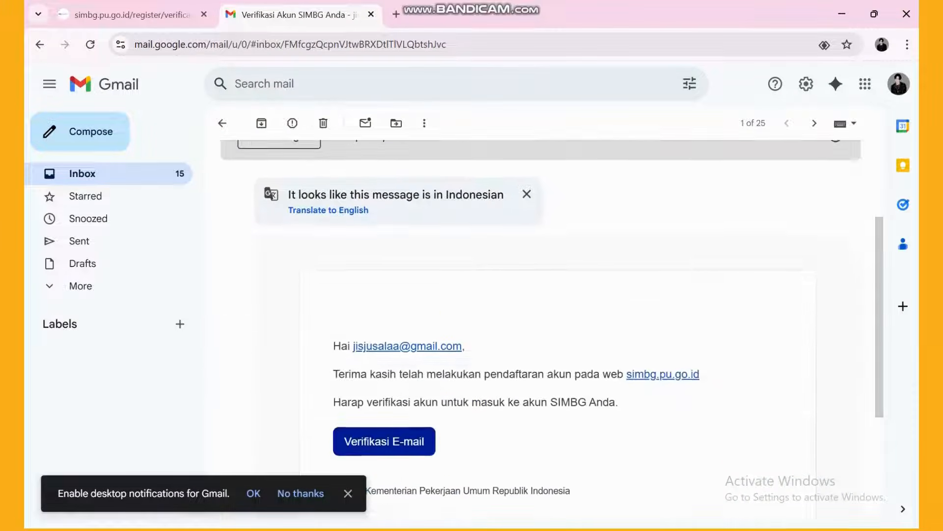
pyautogui.scroll(1, 540, 319)
pyautogui.scroll(-1, 540, 319)
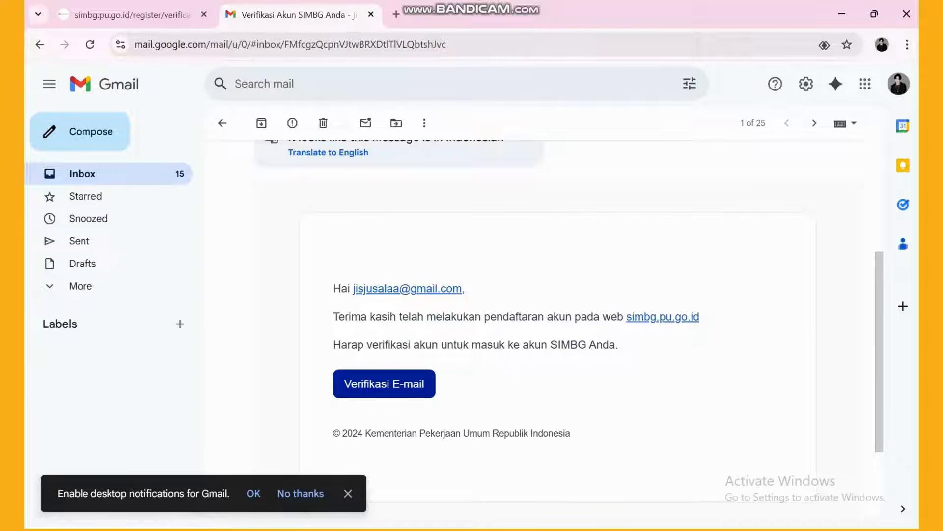
pyautogui.scroll(-1, 383, 314)
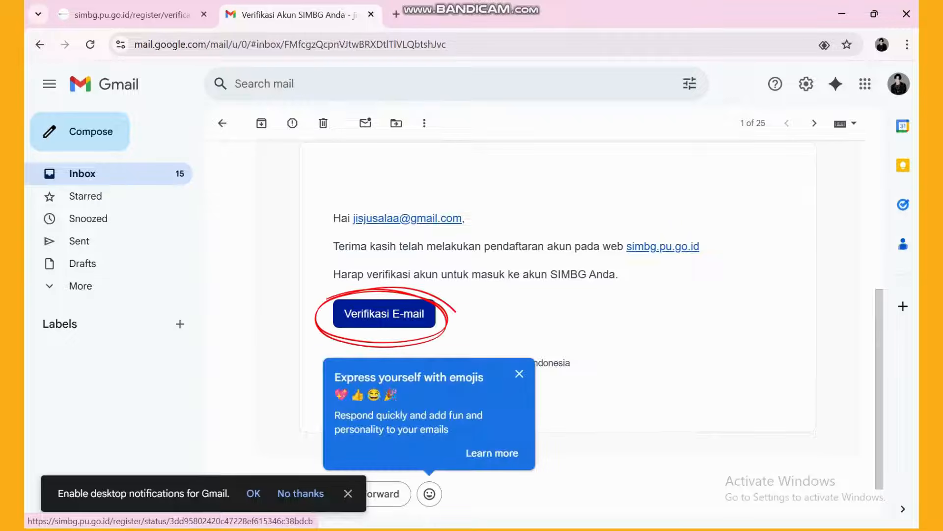
pyautogui.click(383, 312)
pyautogui.click(473, 222)
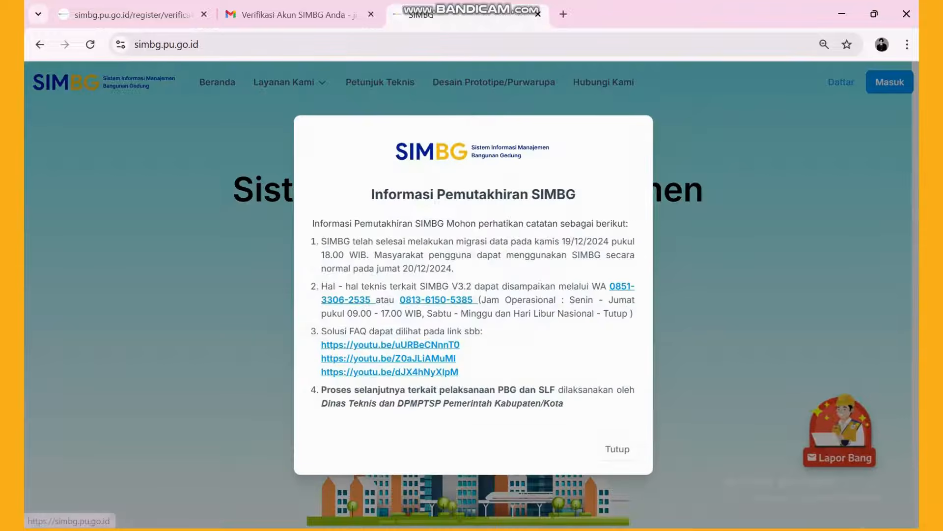
# - Close the update notice and sign in with the saved account e-mail and password
pyautogui.click(617, 449)
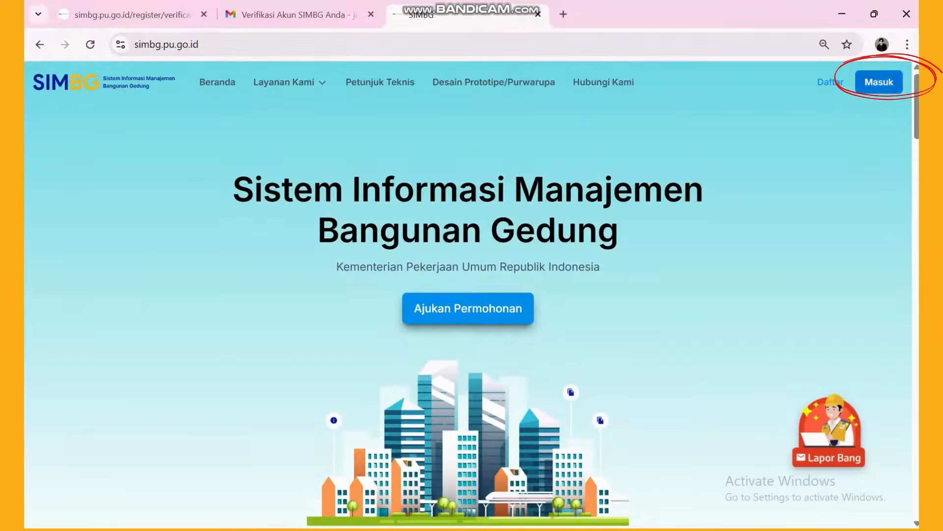
pyautogui.click(890, 82)
pyautogui.click(473, 303)
pyautogui.click(462, 337)
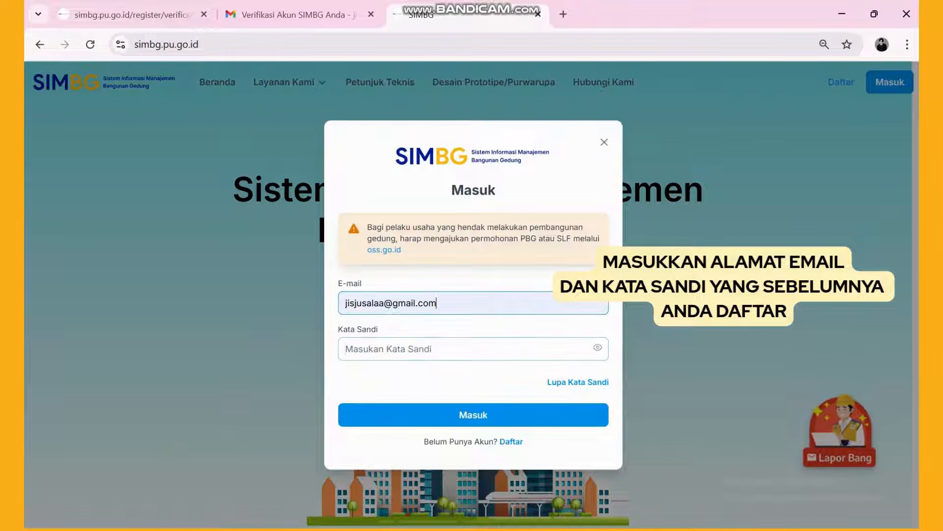
pyautogui.click(473, 349)
pyautogui.write('••••••••••••••••')
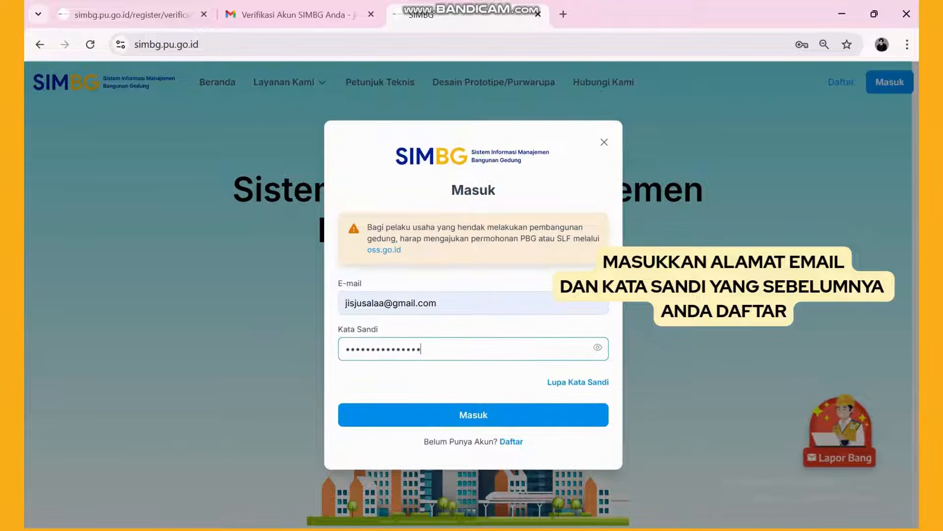
pyautogui.press('Return')
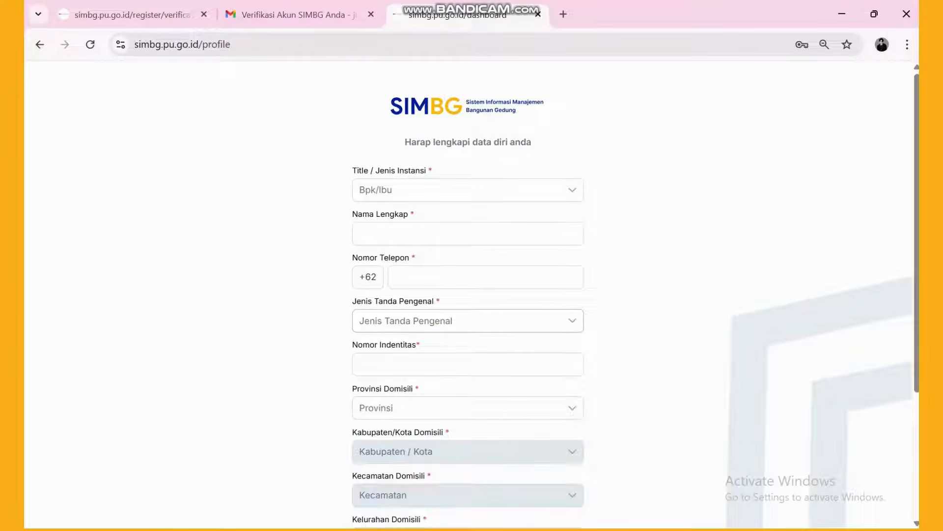
# - Set title Ibu, enter the applicant's name and phone number, choose KTP and paste the NIK
pyautogui.click(468, 190)
pyautogui.click(460, 241)
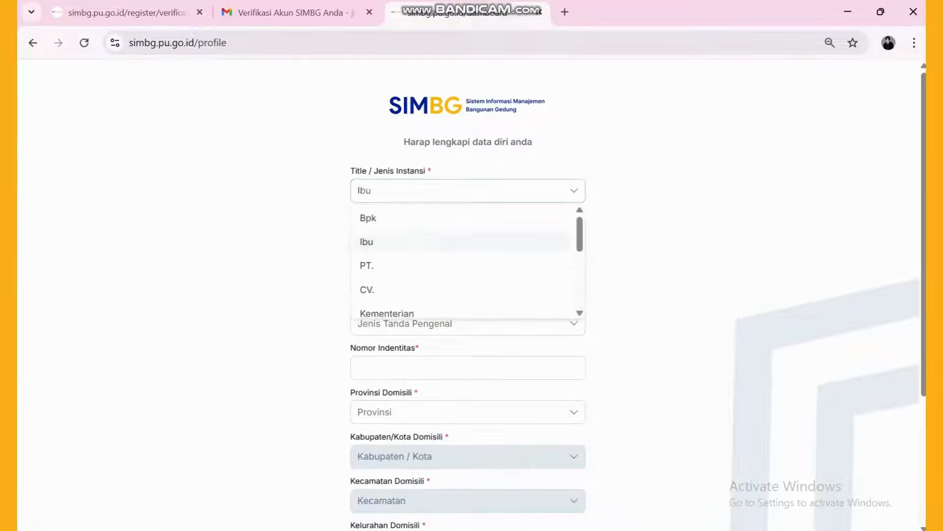
pyautogui.click(468, 233)
pyautogui.write('Mikasa')
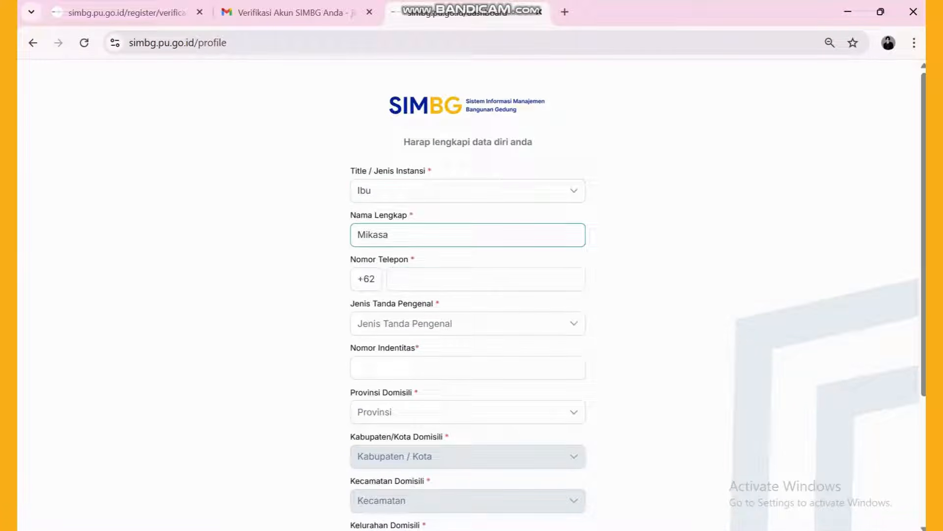
pyautogui.click(486, 279)
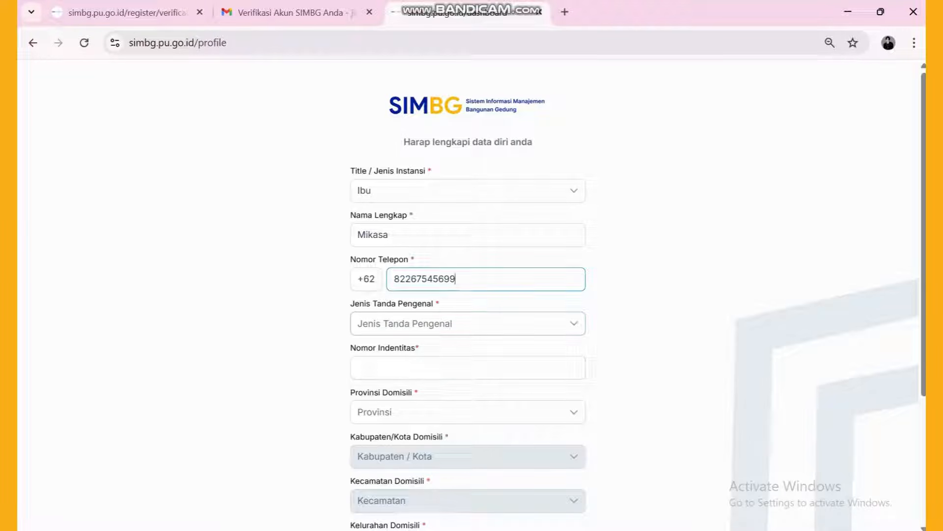
pyautogui.click(468, 324)
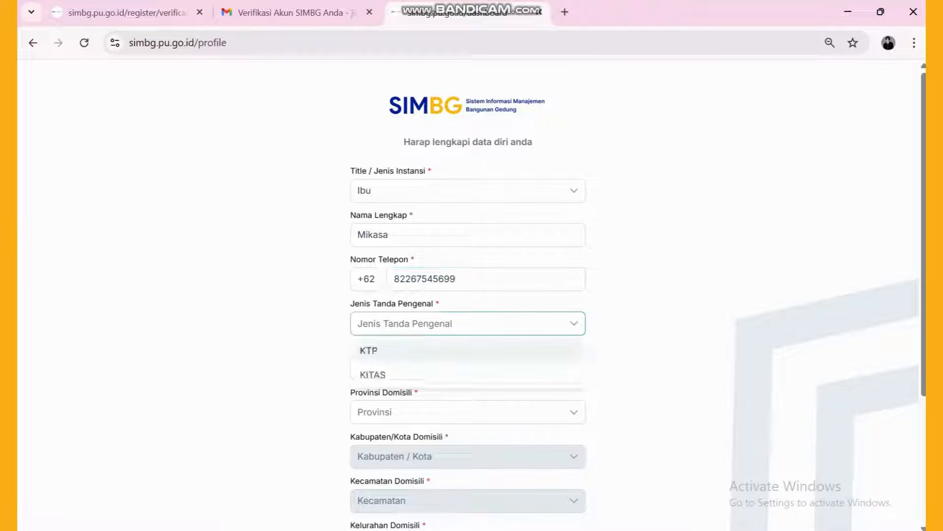
pyautogui.click(468, 350)
pyautogui.click(468, 368)
pyautogui.hotkey('ctrl', 'v')
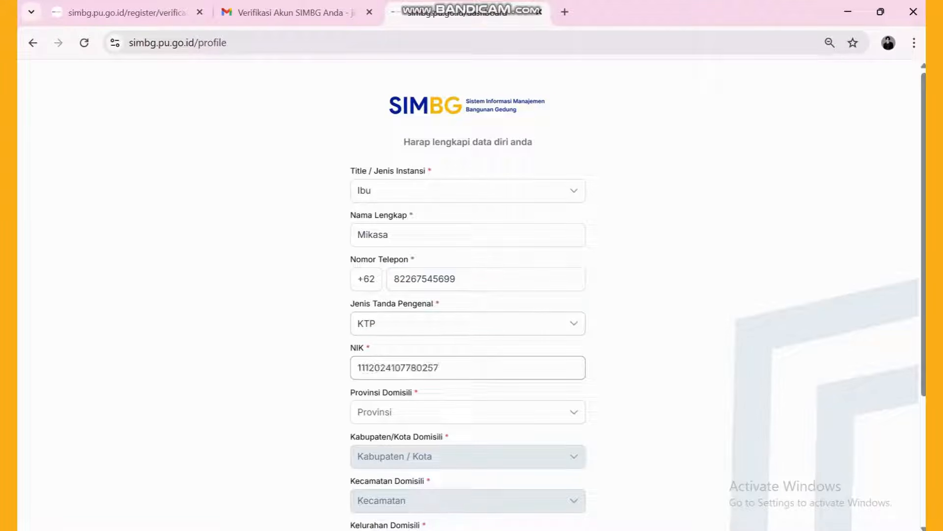
# - Choose the domicile province, regency, district and village, enter the home address, and save the profile
pyautogui.click(468, 411)
pyautogui.click(468, 296)
pyautogui.scroll(-2, 467, 305)
pyautogui.click(468, 314)
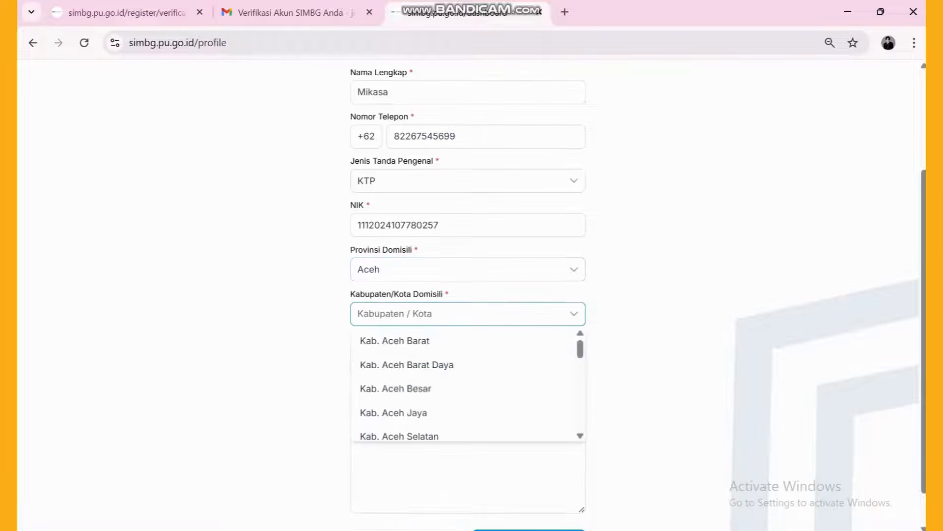
pyautogui.click(407, 364)
pyautogui.click(468, 357)
pyautogui.scroll(-2, 468, 432)
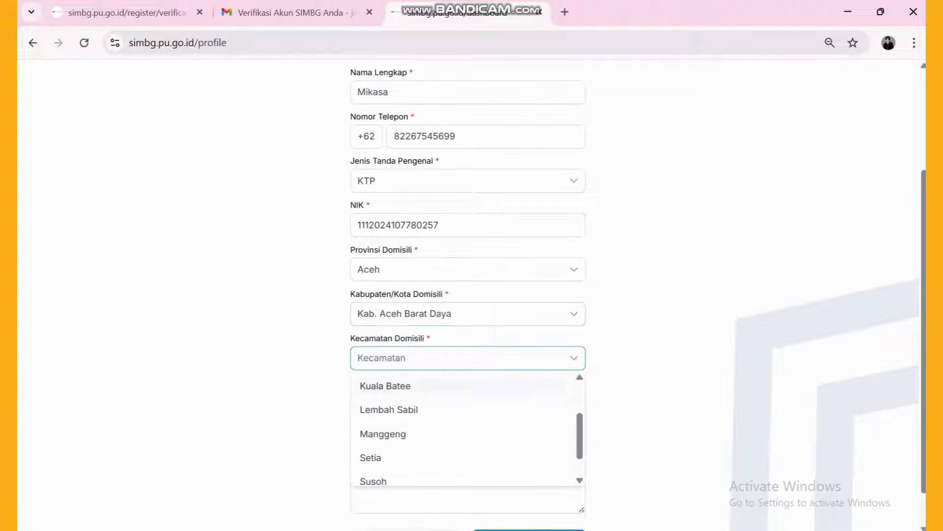
pyautogui.scroll(-3, 462, 405)
pyautogui.scroll(2, 462, 394)
pyautogui.click(462, 368)
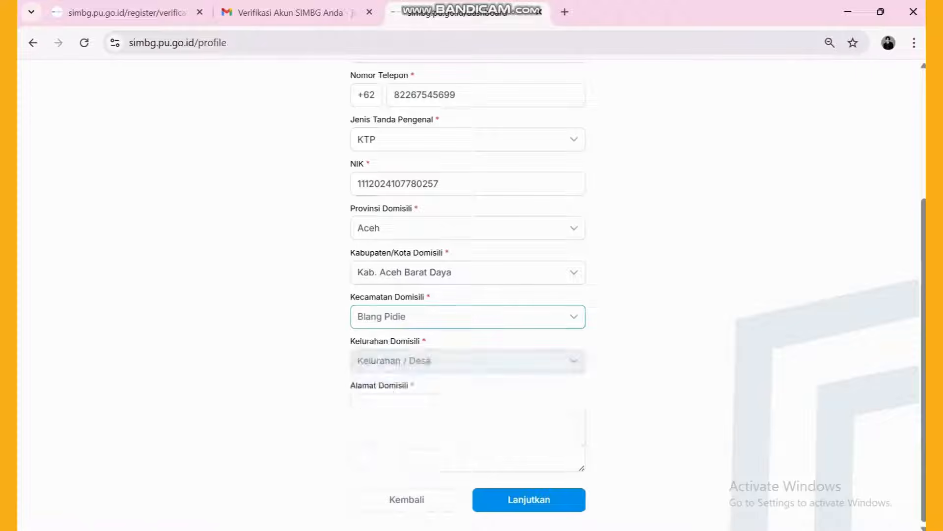
pyautogui.click(462, 361)
pyautogui.scroll(-3, 462, 418)
pyautogui.click(462, 413)
pyautogui.click(462, 422)
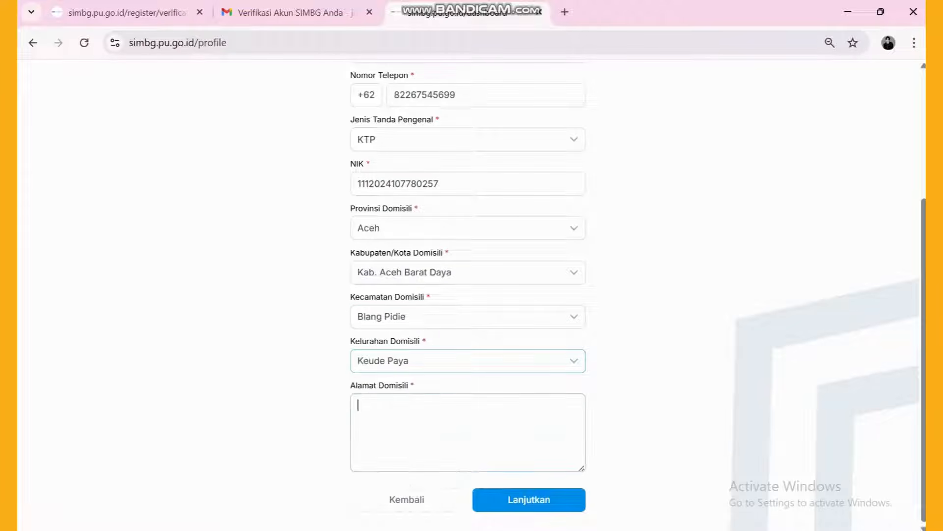
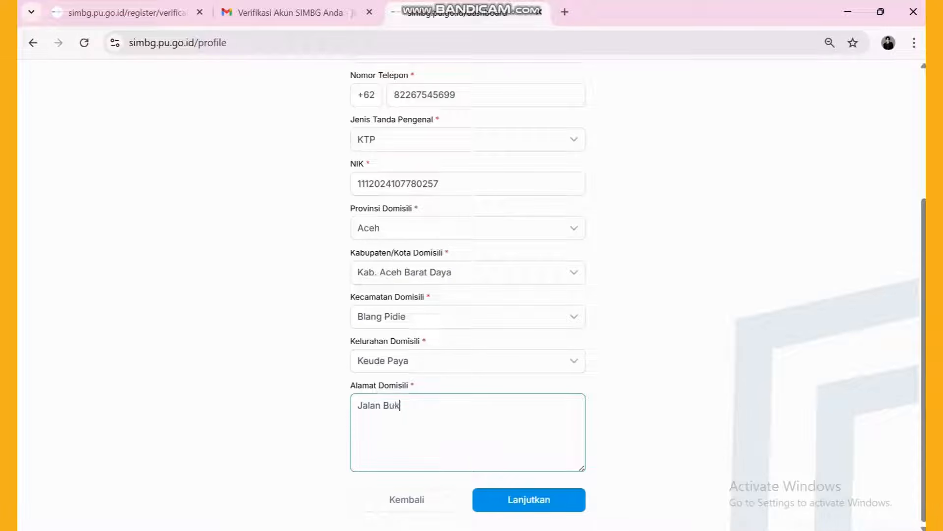
pyautogui.click(544, 499)
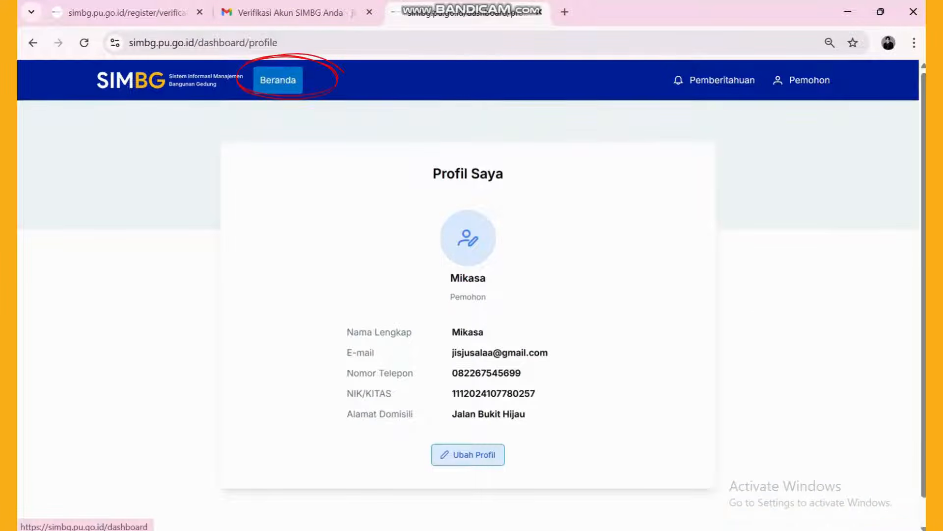
# - From Beranda add a new application via Tambah Permohonan and answer Ya to having intensity data
pyautogui.click(278, 80)
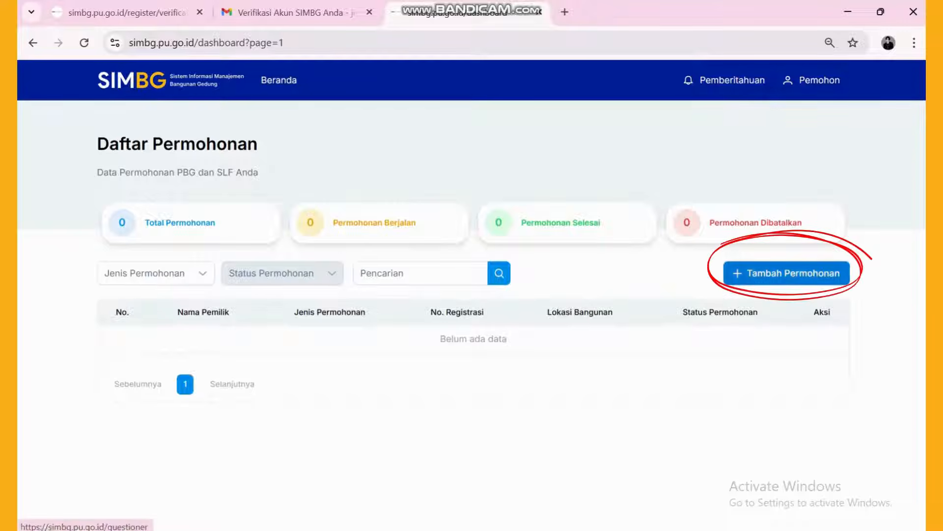
pyautogui.click(786, 272)
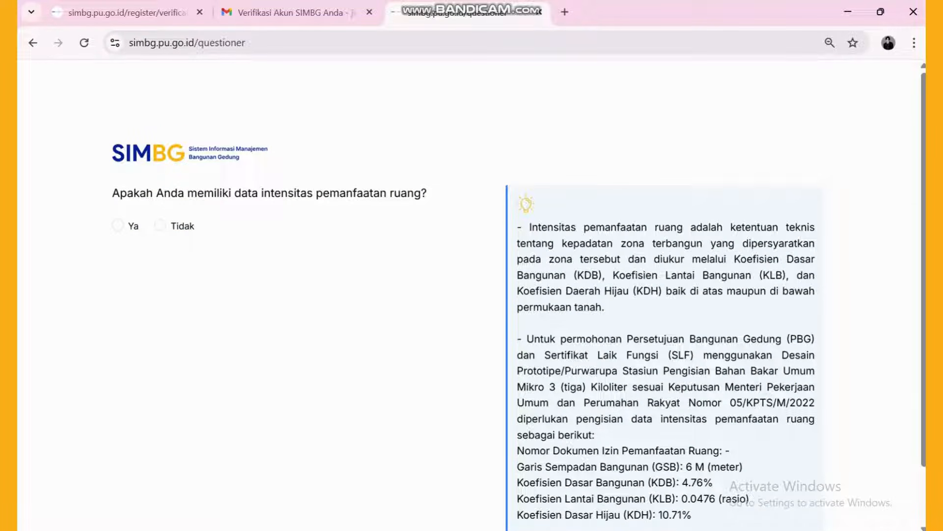
pyautogui.scroll(-1, 520, 301)
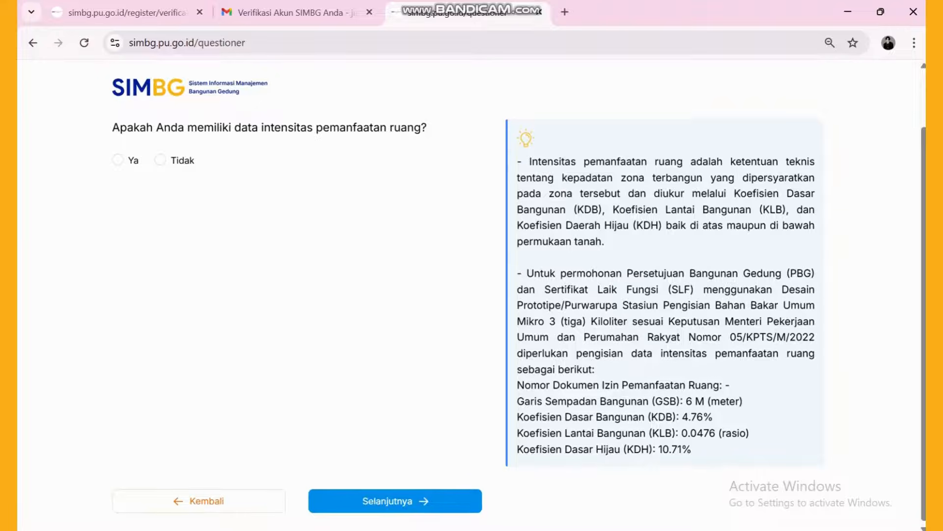
pyautogui.scroll(1, 520, 302)
pyautogui.scroll(-1, 519, 301)
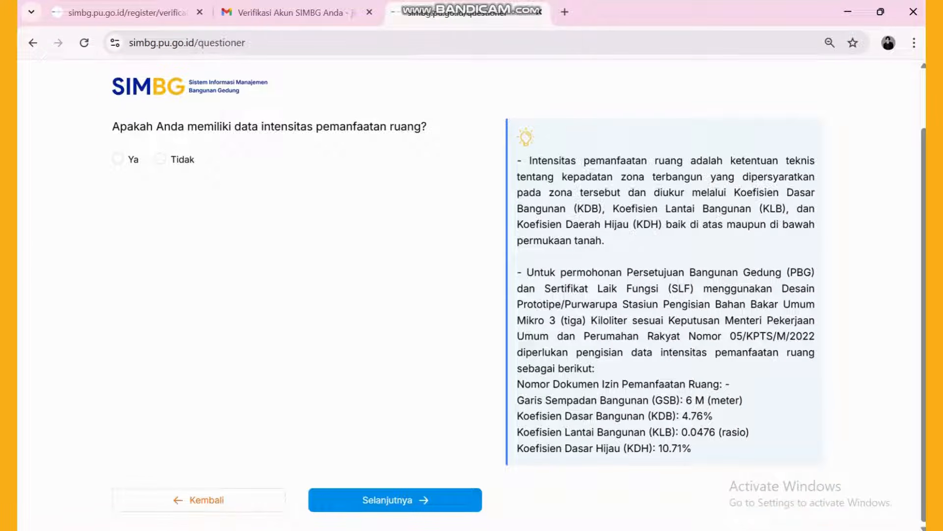
pyautogui.click(118, 159)
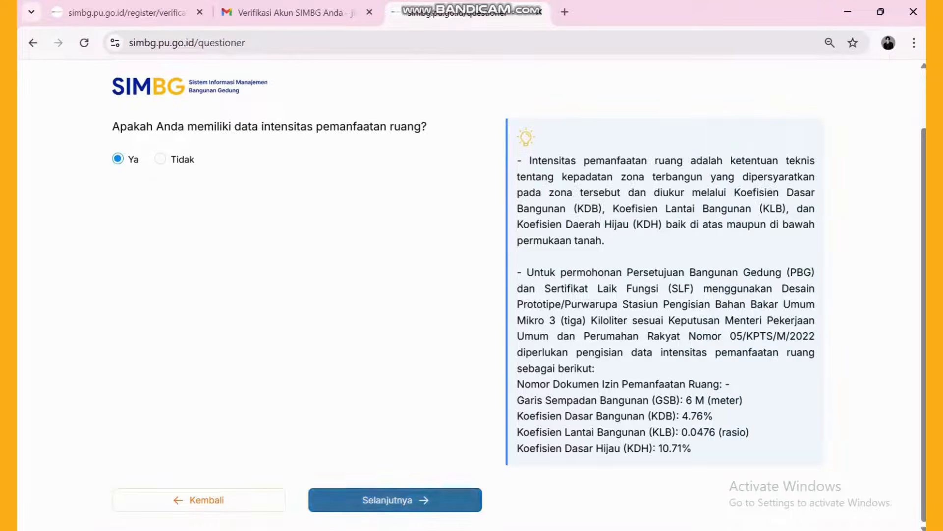
pyautogui.click(387, 500)
# - Enter the permit document number, GSB 15.0, and 4 for each of KDB, KLB and KDH
pyautogui.scroll(-1, 472, 295)
pyautogui.click(298, 213)
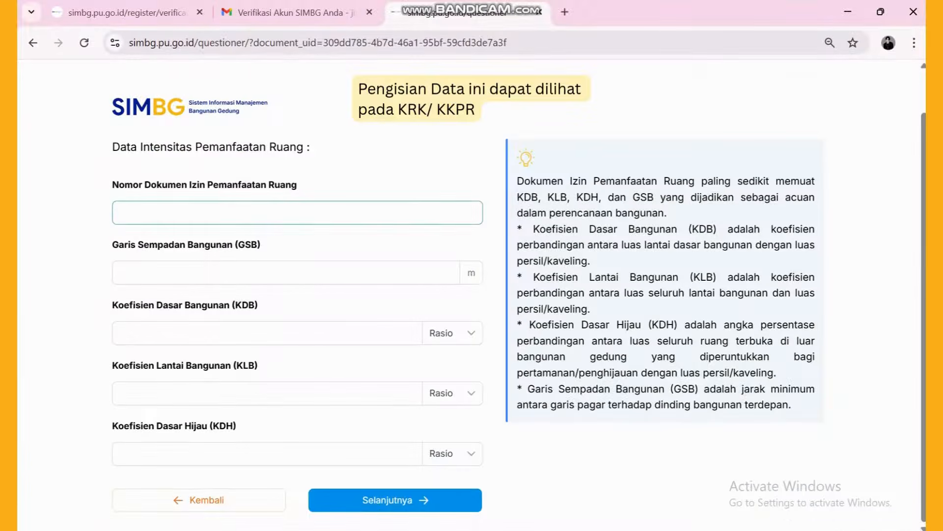
pyautogui.write('232334')
pyautogui.click(119, 272)
pyautogui.write('15.0')
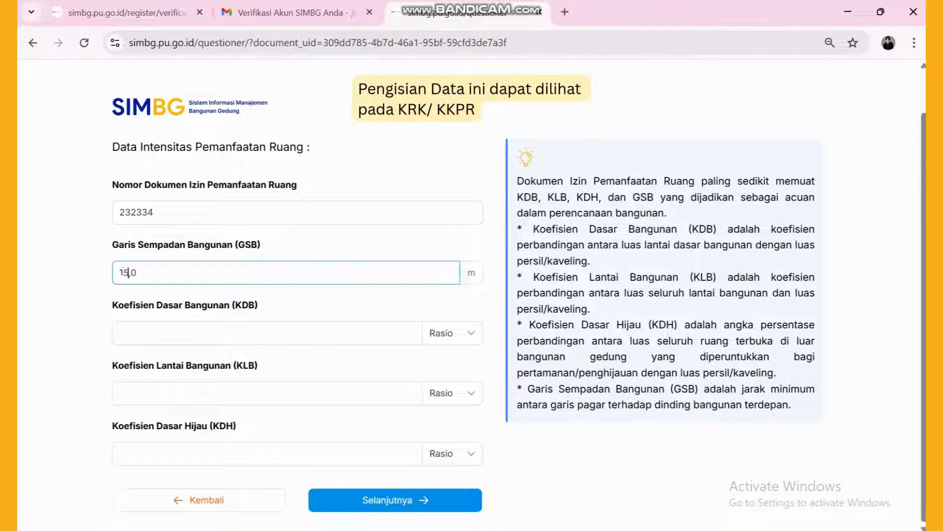
pyautogui.click(119, 333)
pyautogui.write('4')
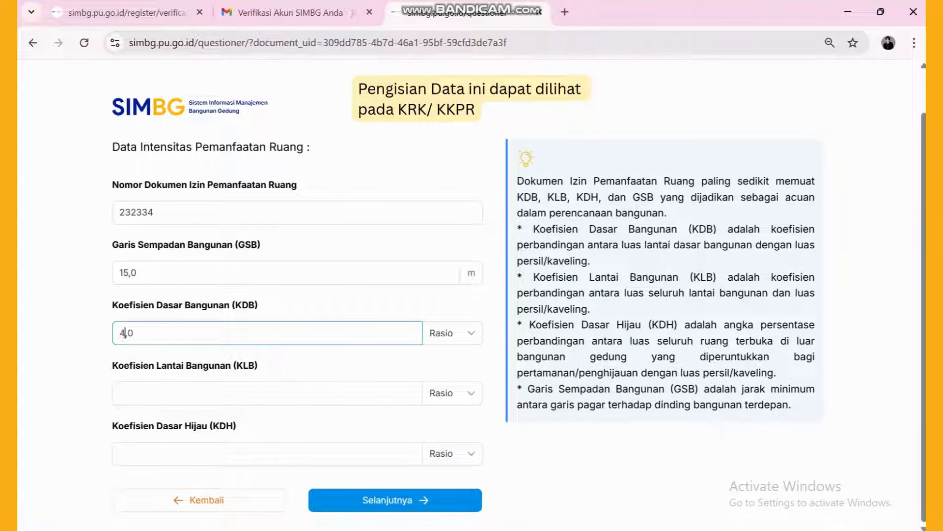
pyautogui.click(123, 394)
pyautogui.write('4')
pyautogui.click(124, 453)
pyautogui.write('4')
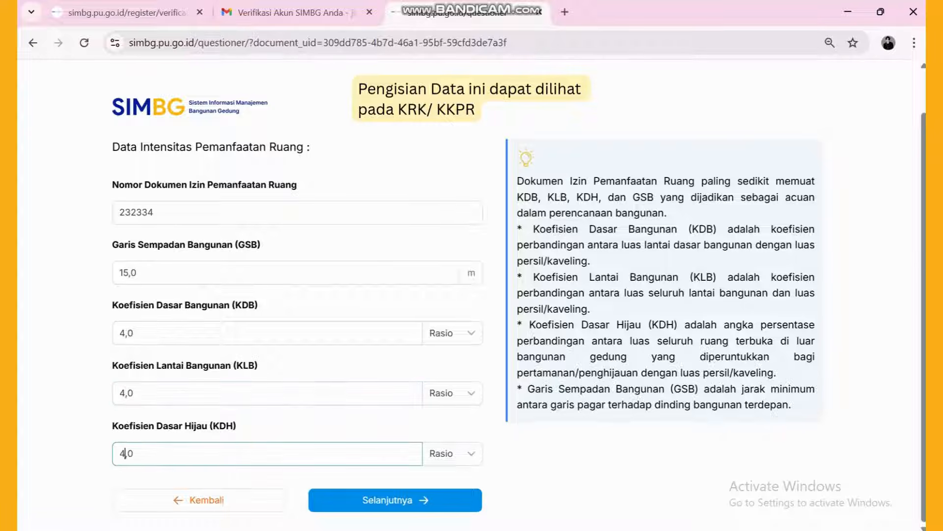
# - Keep Rasio as the unit for KDB, KLB and KDH
pyautogui.click(453, 333)
pyautogui.click(448, 359)
pyautogui.click(453, 393)
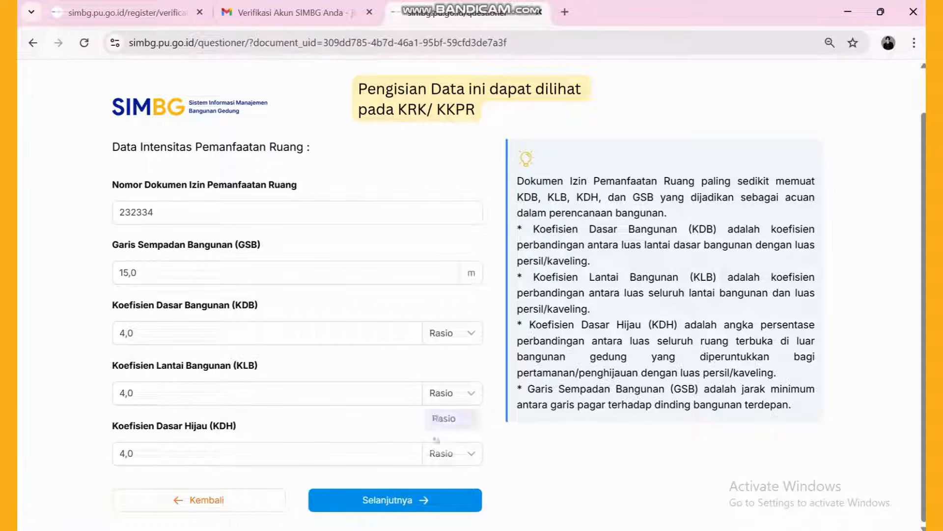
pyautogui.click(444, 420)
pyautogui.click(452, 453)
pyautogui.click(443, 479)
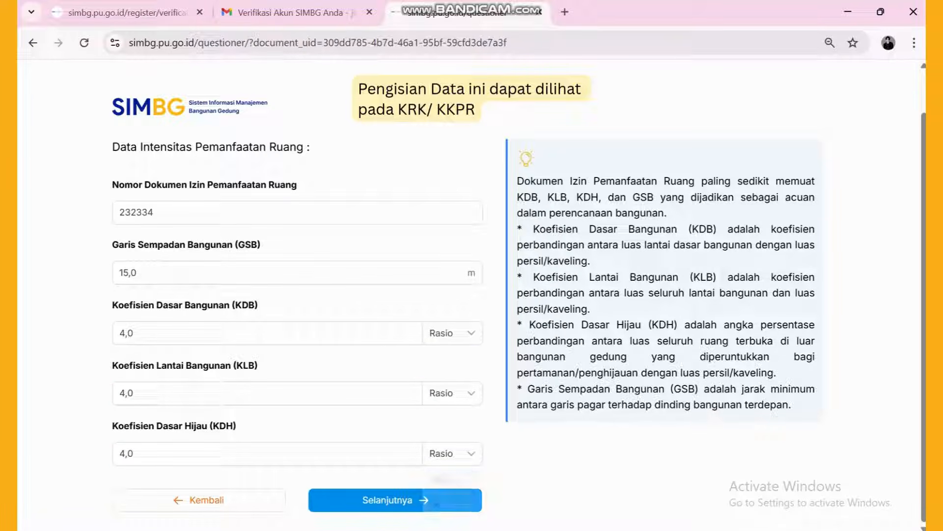
# - Set the location to Kab. Aceh Barat Daya, Blang Pidie, Keude Paya, address 'uji coba', then answer land ownership
pyautogui.click(395, 500)
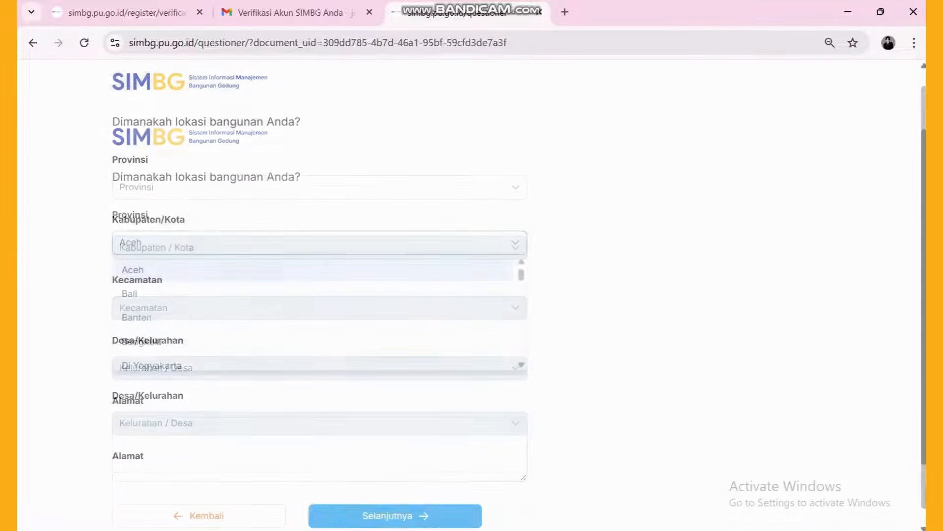
pyautogui.click(320, 282)
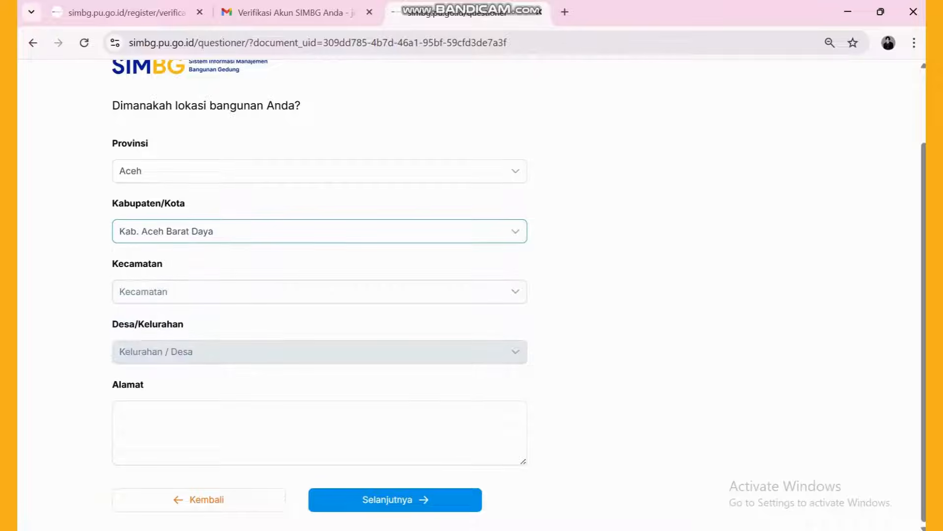
pyautogui.click(320, 291)
pyautogui.click(319, 343)
pyautogui.click(320, 352)
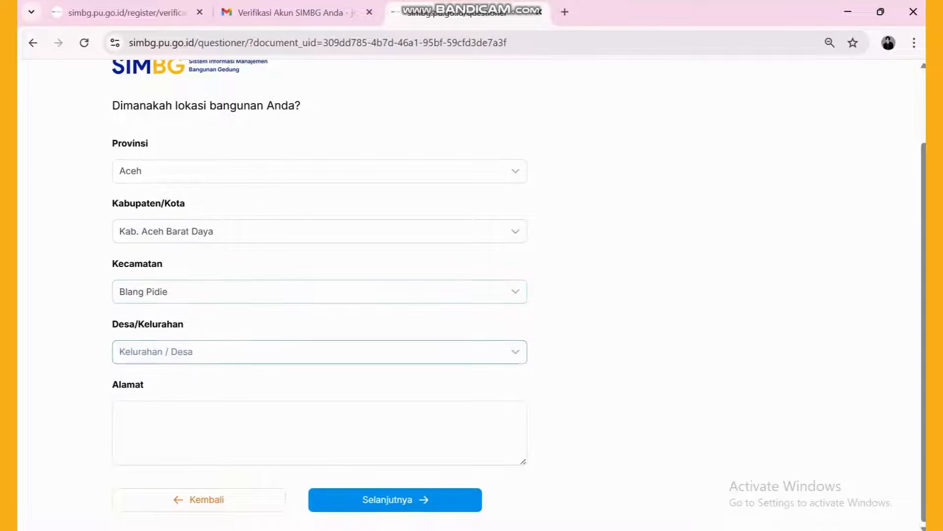
pyautogui.scroll(-3, 320, 427)
pyautogui.click(320, 404)
pyautogui.click(319, 427)
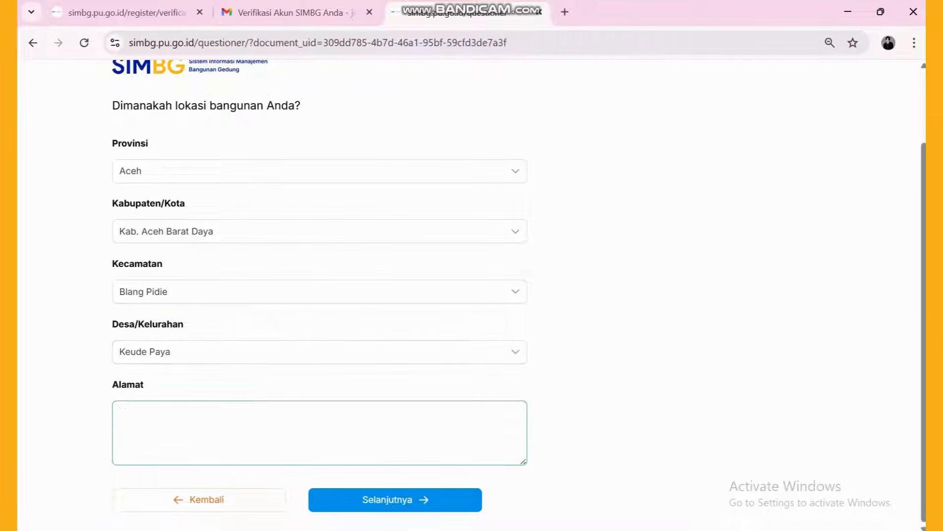
pyautogui.write('uji coba')
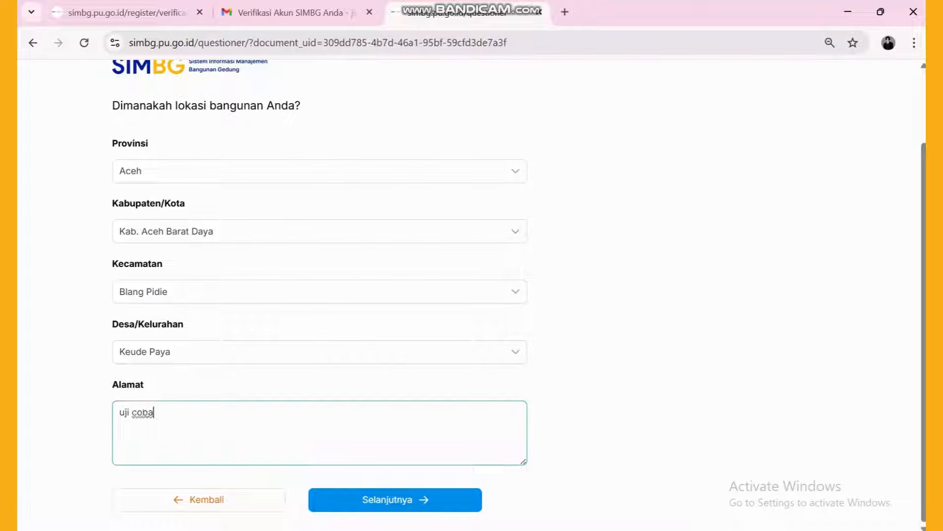
pyautogui.click(395, 500)
pyautogui.click(325, 231)
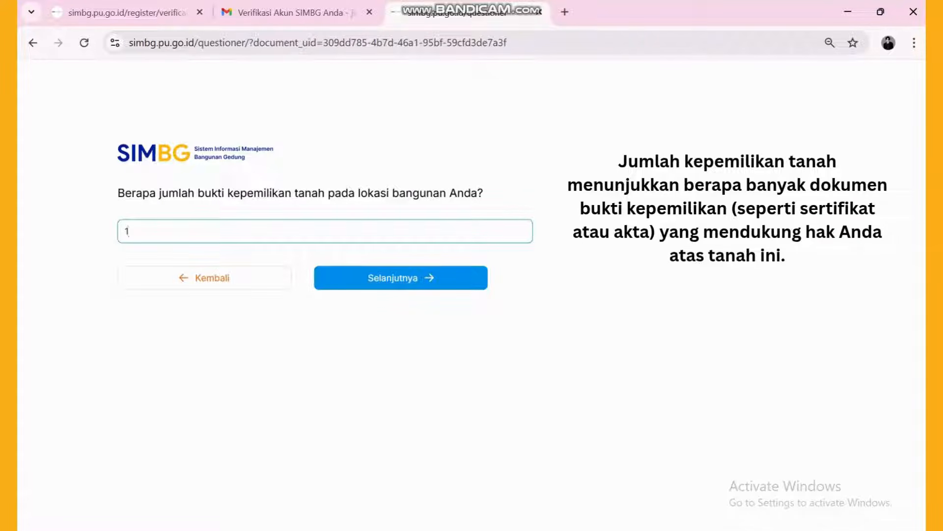
# - Answer owner Perorangan, condition Belum Berdiri, and Tidak to using a prototype design
pyautogui.click(396, 278)
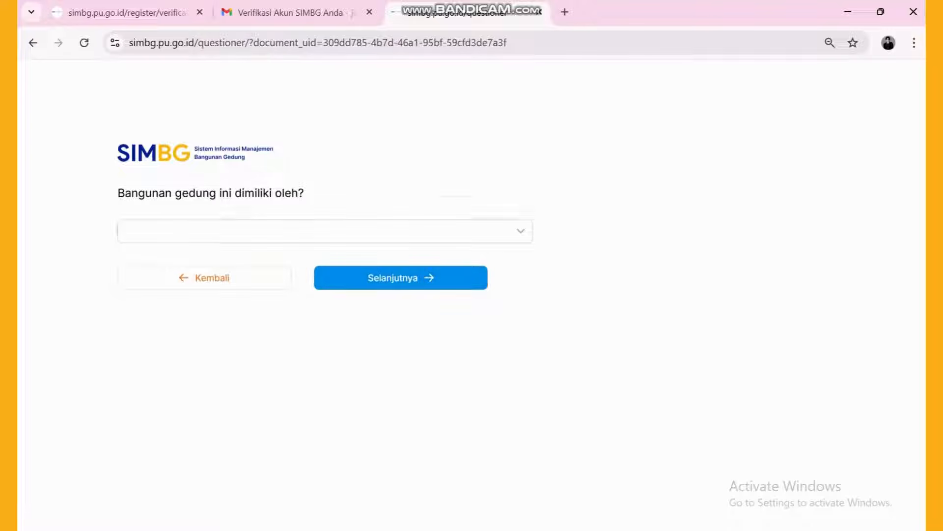
pyautogui.click(325, 231)
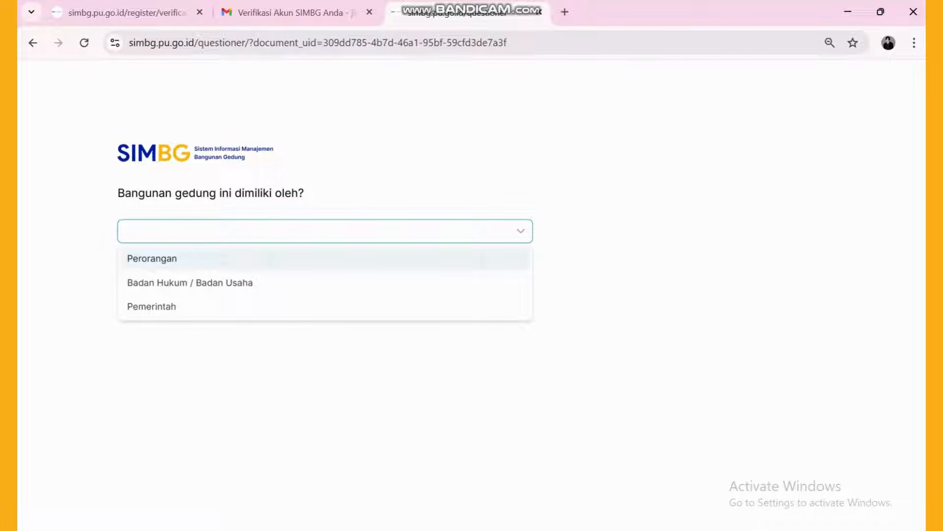
pyautogui.click(152, 258)
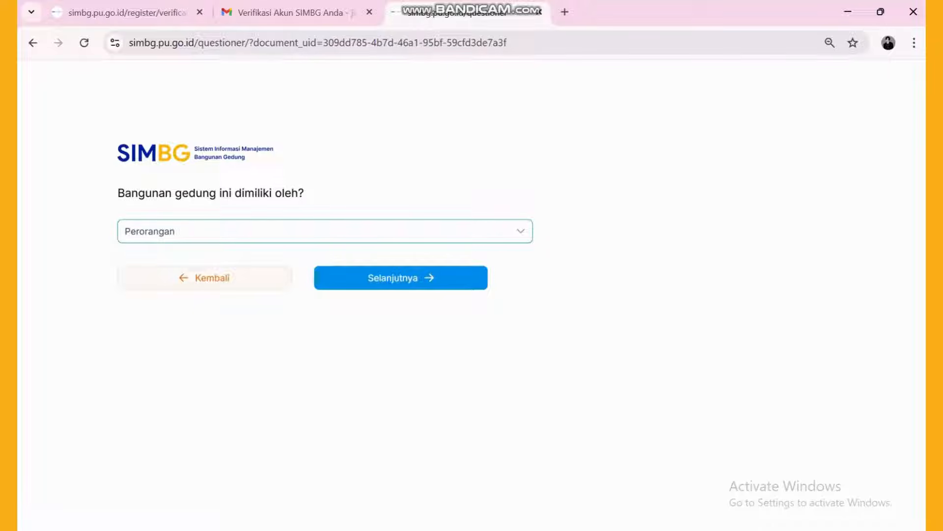
pyautogui.click(400, 278)
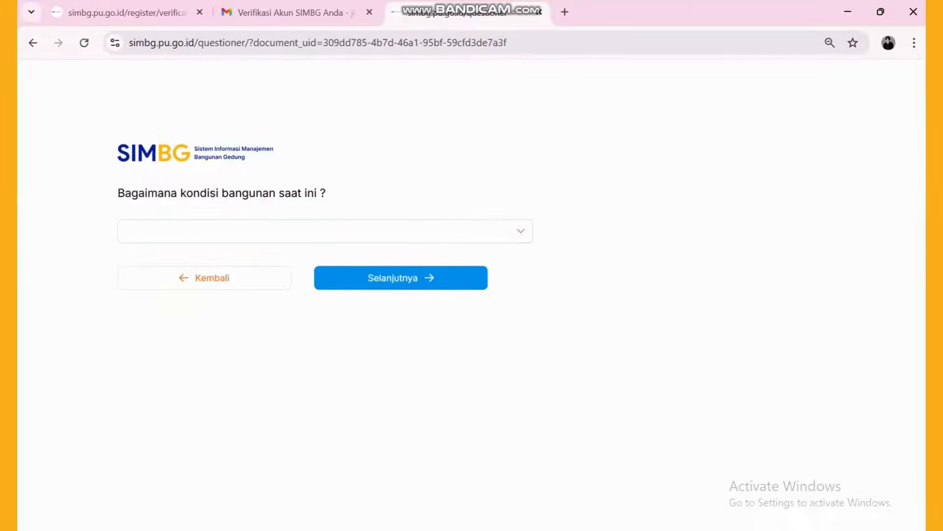
pyautogui.click(324, 231)
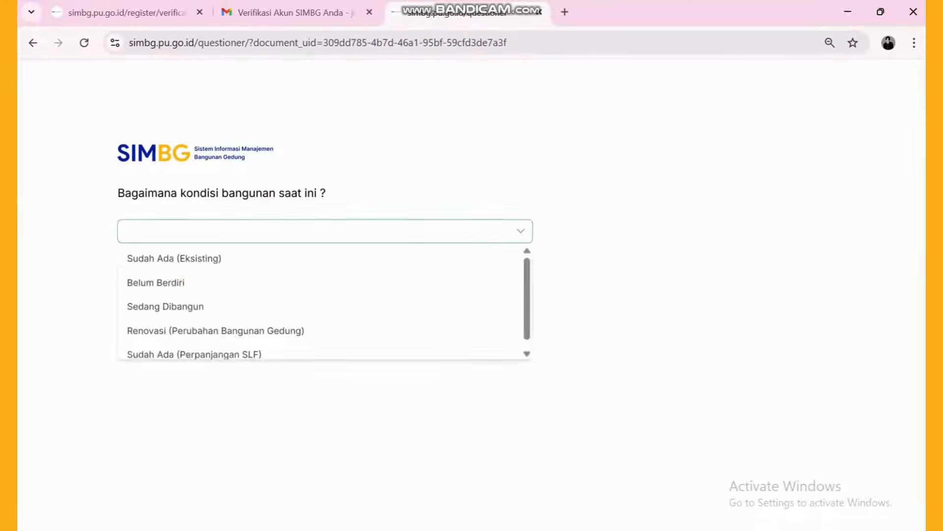
pyautogui.click(156, 283)
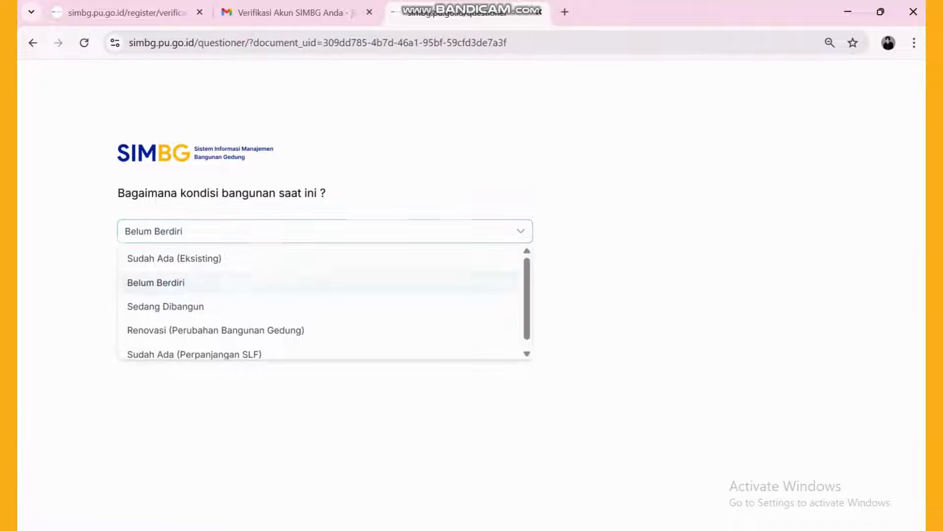
pyautogui.click(405, 276)
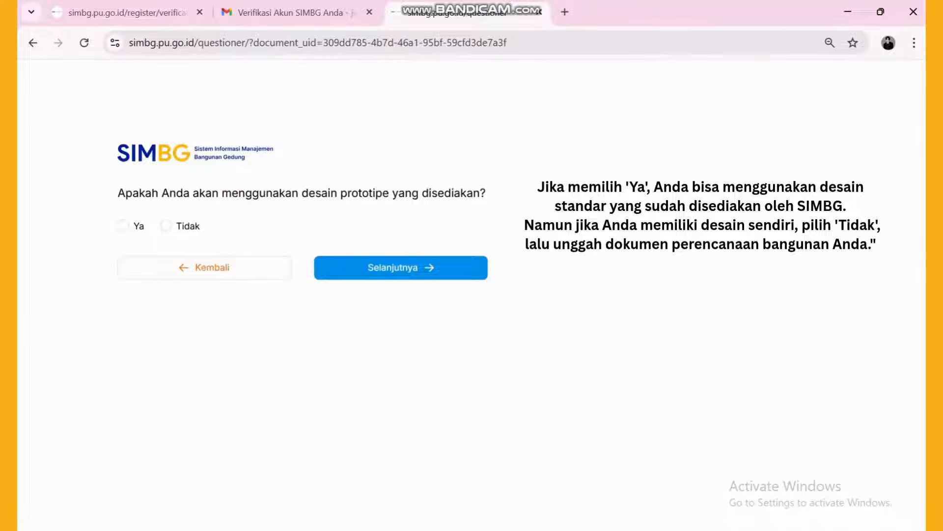
pyautogui.click(166, 225)
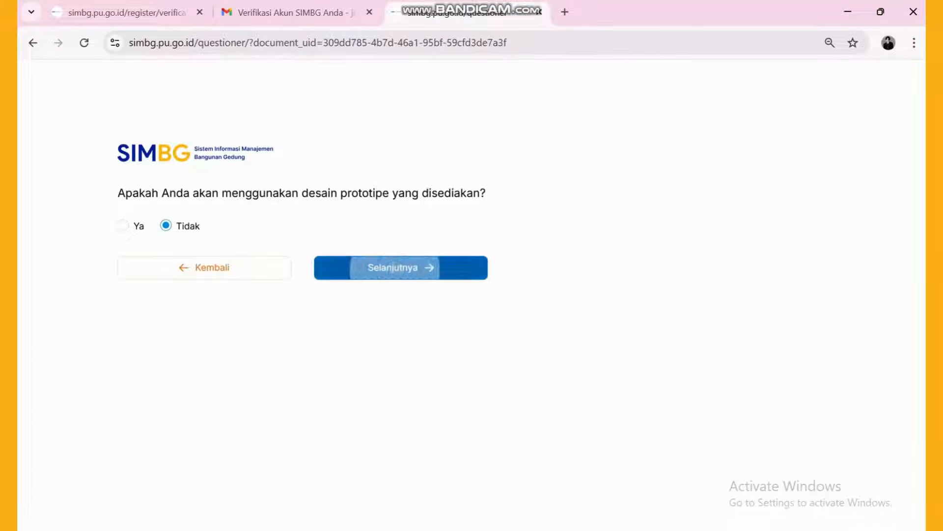
pyautogui.click(401, 267)
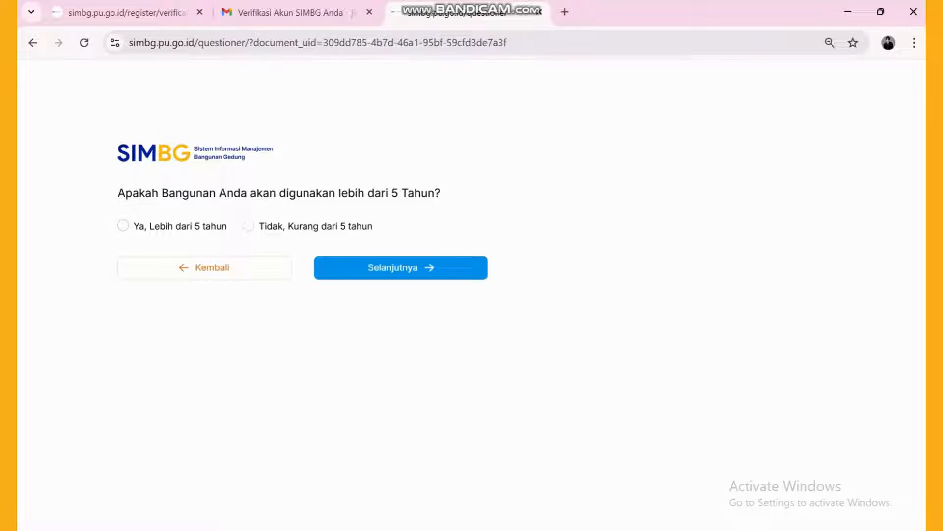
# - Answer over 5 years use, Fungsi Hunian, Rumah Tinggal Tunggal, and no basement
pyautogui.click(123, 225)
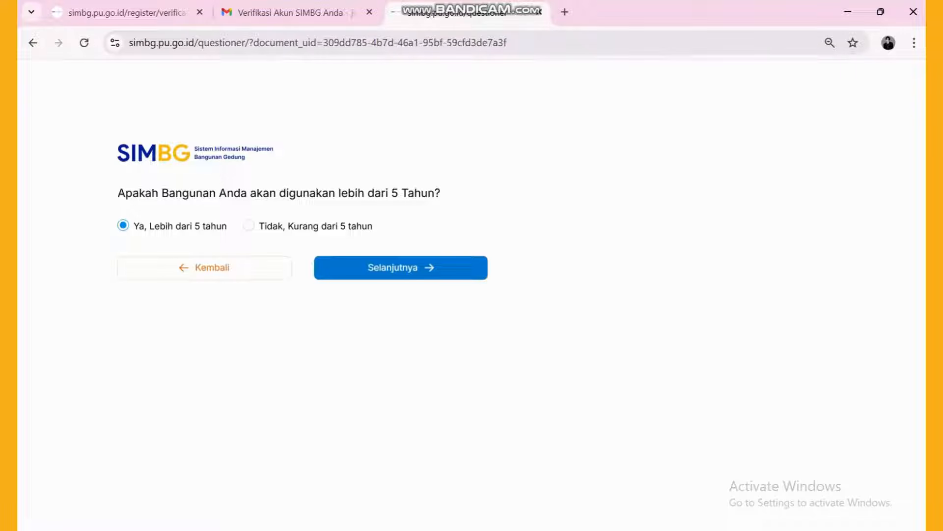
pyautogui.click(401, 268)
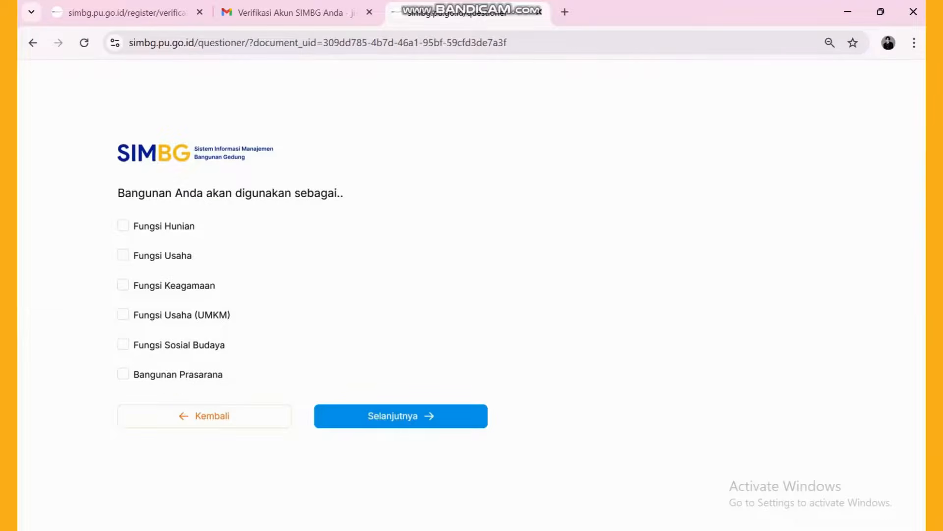
pyautogui.click(122, 225)
pyautogui.click(401, 416)
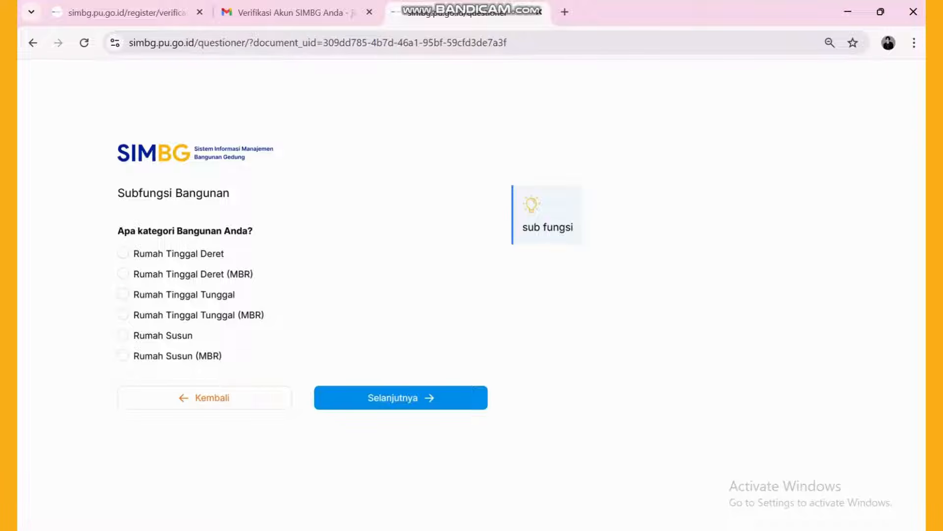
pyautogui.click(122, 294)
pyautogui.click(401, 398)
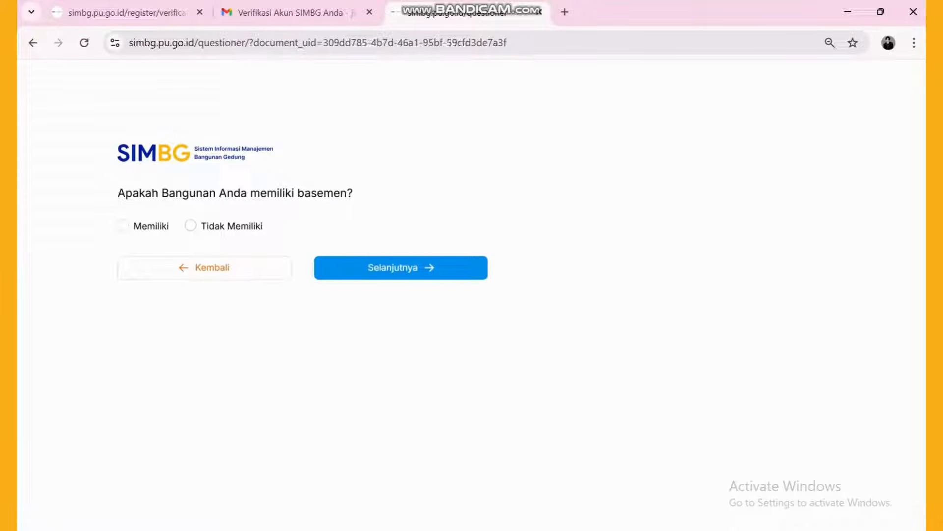
pyautogui.click(191, 226)
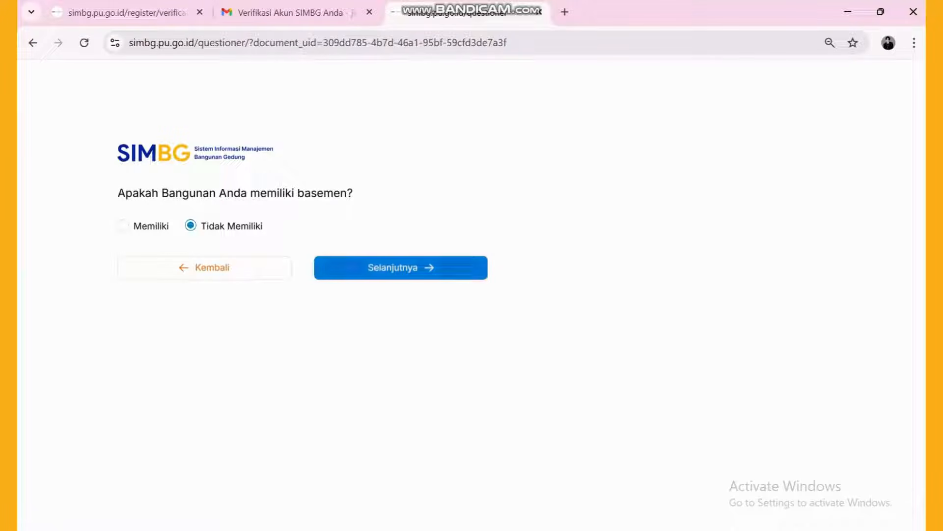
pyautogui.click(401, 267)
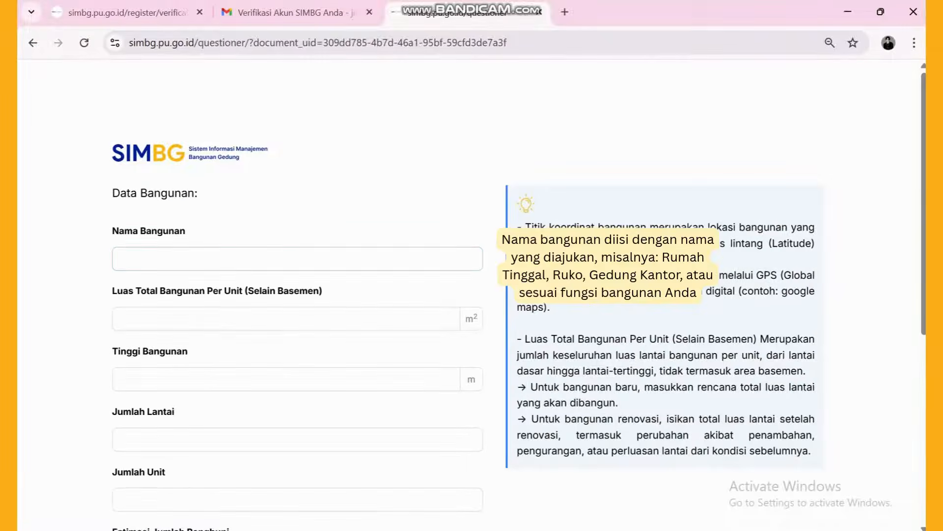
# - Enter building 'rumah uji coba': area 100, height 5, 2 floors, 5 occupants, coordinates 0000000/00000000
pyautogui.click(298, 259)
pyautogui.write('rumah uji coba')
pyautogui.scroll(-1, 297, 259)
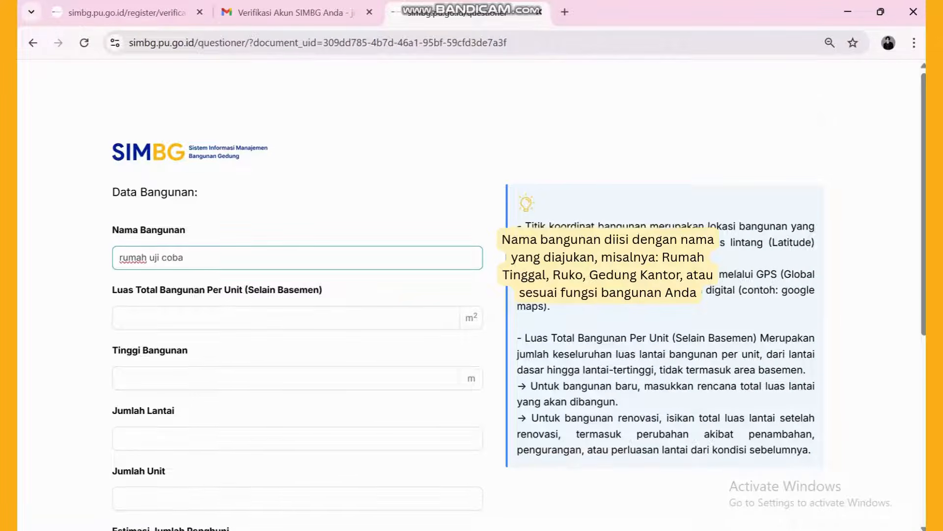
pyautogui.press('Tab')
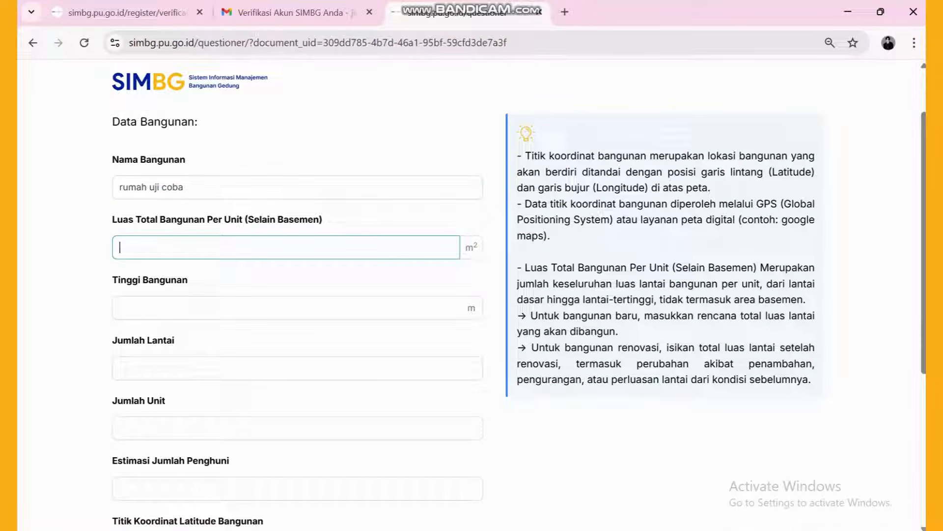
pyautogui.write('100')
pyautogui.press('Tab')
pyautogui.write('5')
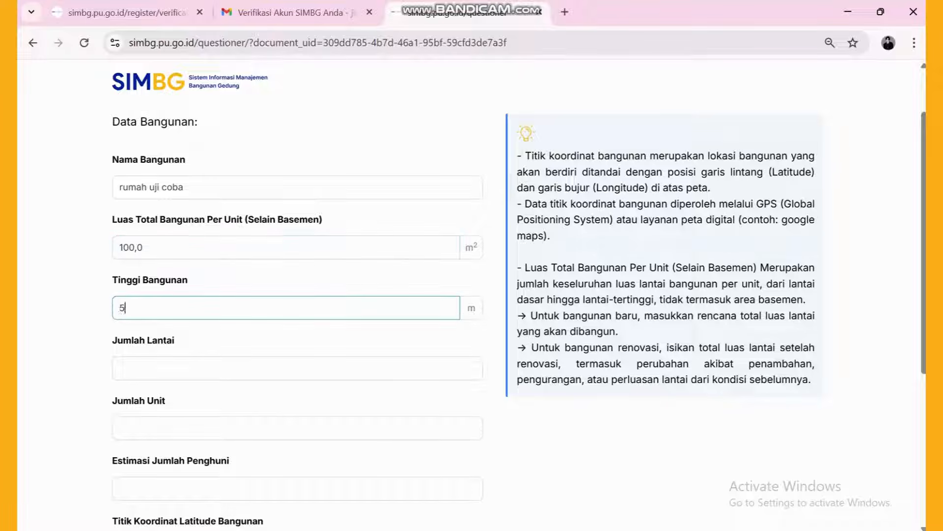
pyautogui.press('Tab')
pyautogui.write('2')
pyautogui.press('Tab')
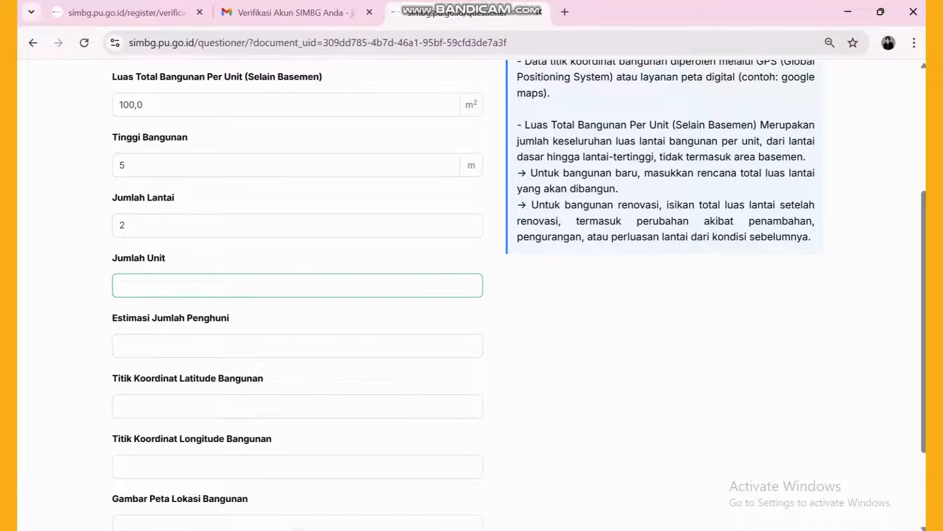
pyautogui.press('Tab')
pyautogui.write('5')
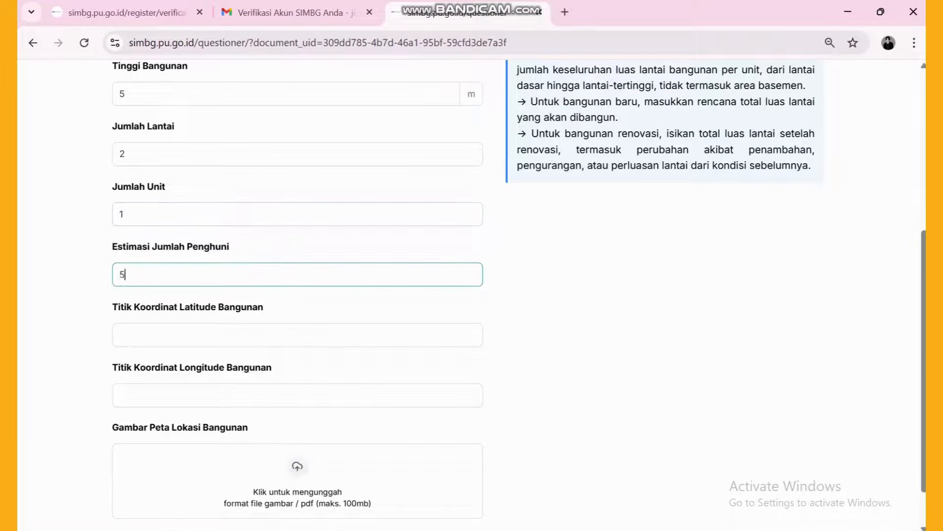
pyautogui.scroll(-1, 472, 295)
pyautogui.press('Tab')
pyautogui.write('0000000')
pyautogui.press('Tab')
pyautogui.write('00')
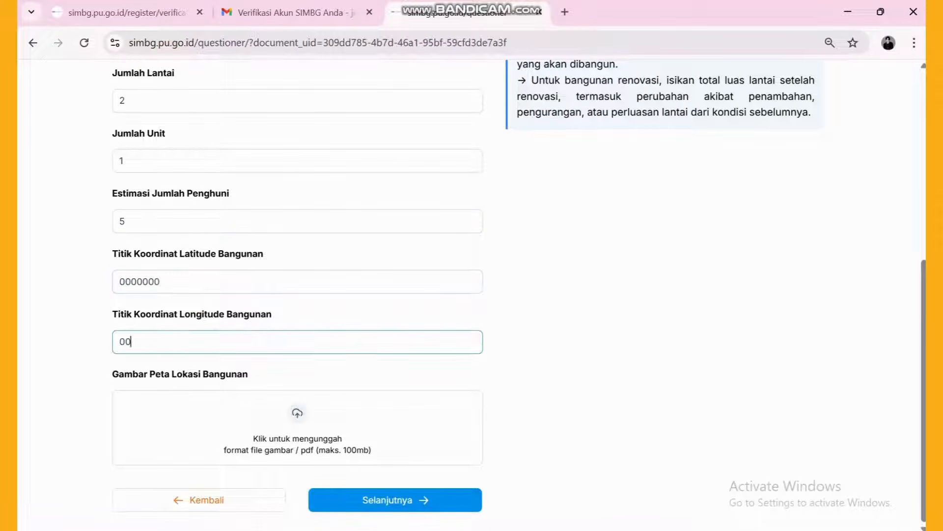
pyautogui.write('000000')
# - Attach peta.jpg from Pictures as the location map and submit the building data
pyautogui.click(298, 427)
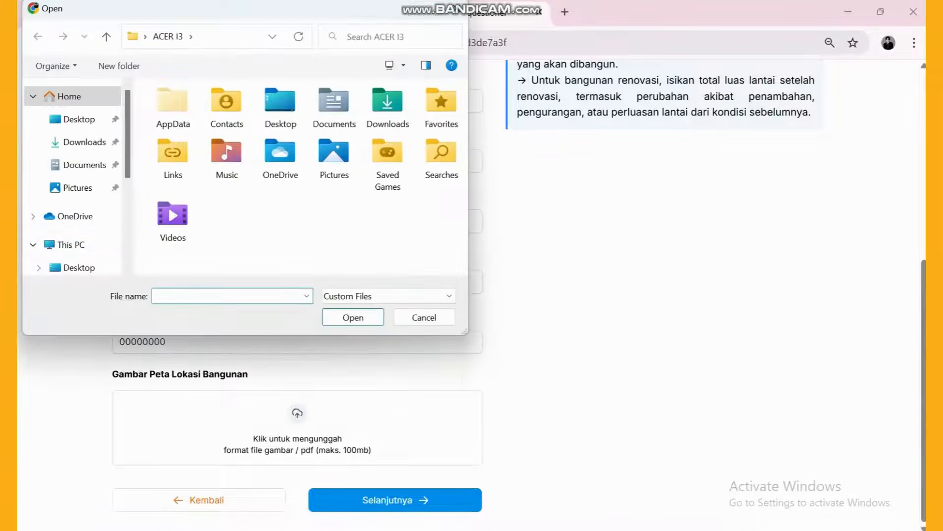
pyautogui.click(78, 187)
pyautogui.click(344, 125)
pyautogui.click(353, 318)
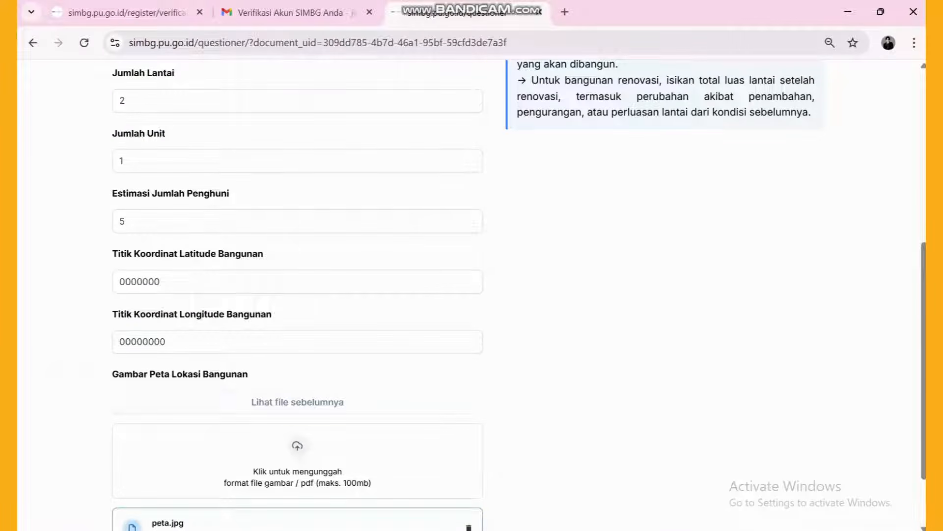
pyautogui.scroll(-2, 519, 292)
pyautogui.click(396, 500)
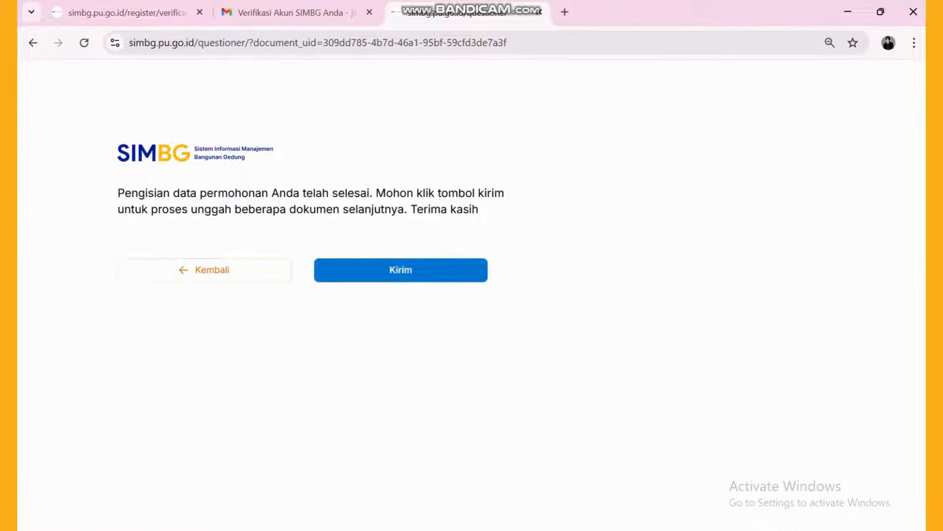
pyautogui.click(391, 268)
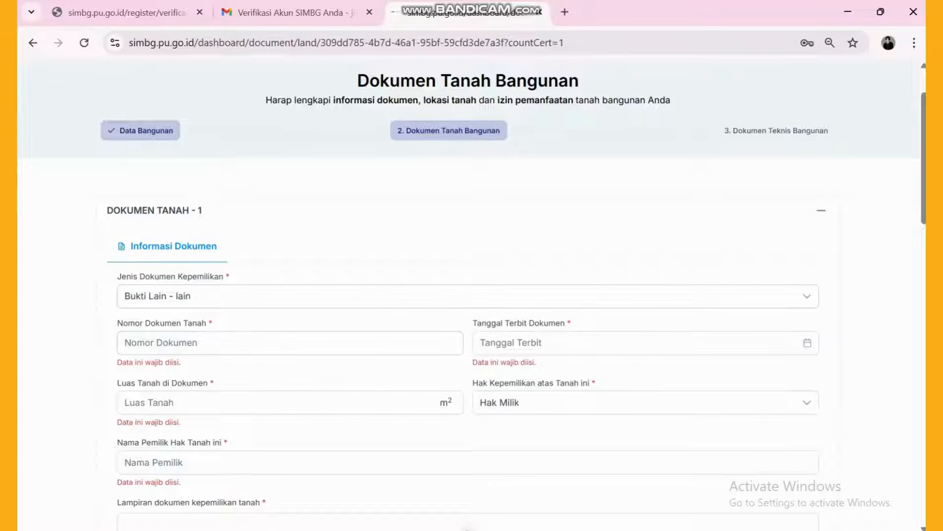
# - Choose Sertifikat as the document type and enter its number, 120 m² land area and owner's name
pyautogui.click(468, 296)
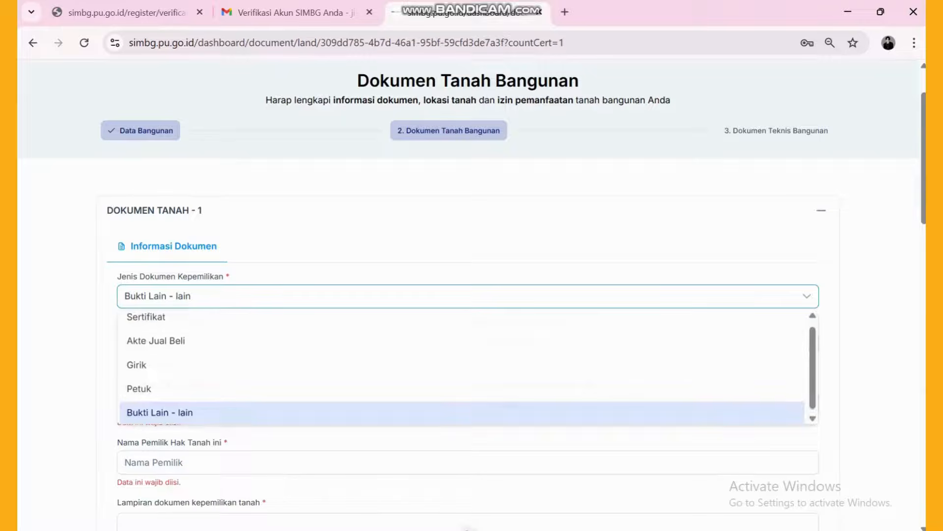
pyautogui.click(462, 321)
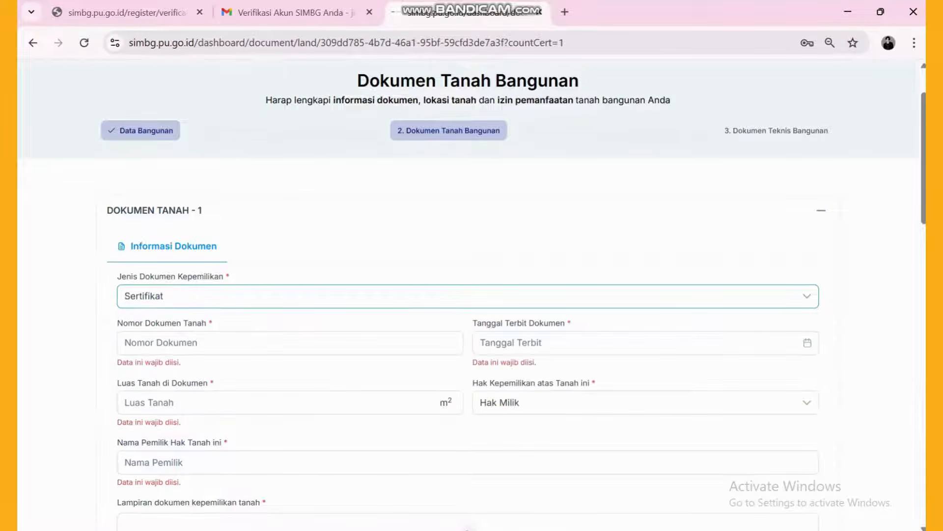
pyautogui.click(289, 343)
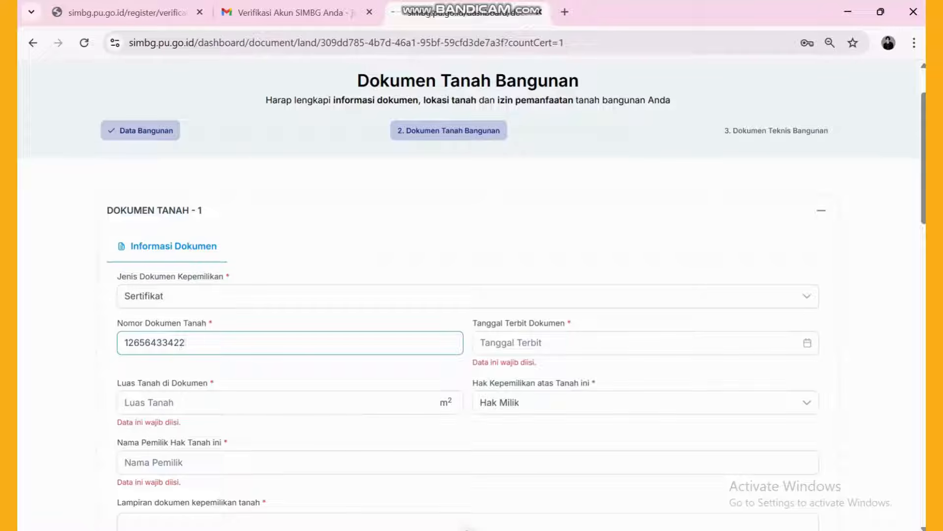
pyautogui.click(128, 403)
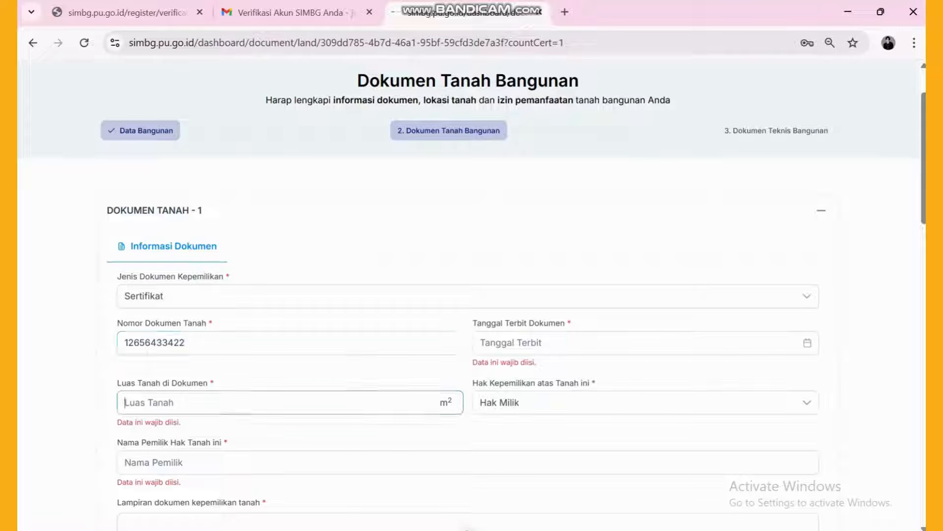
pyautogui.write('10')
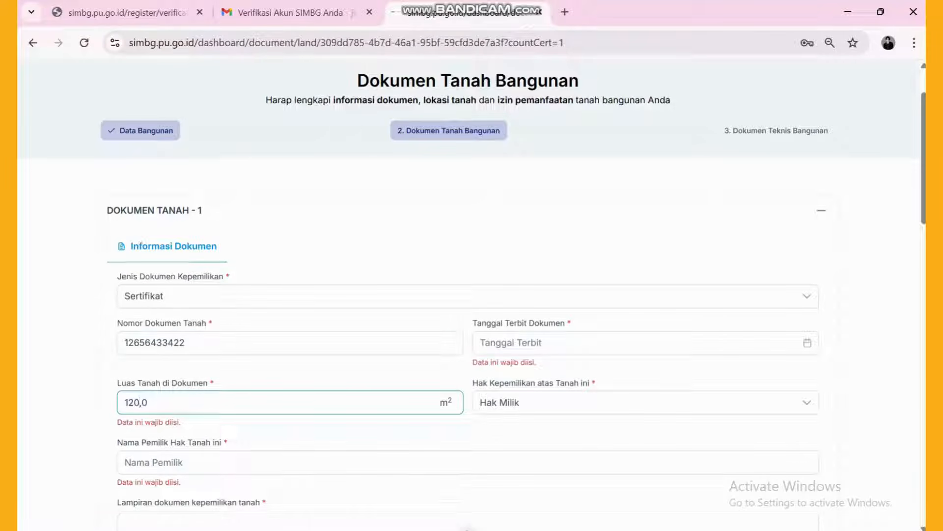
pyautogui.click(232, 461)
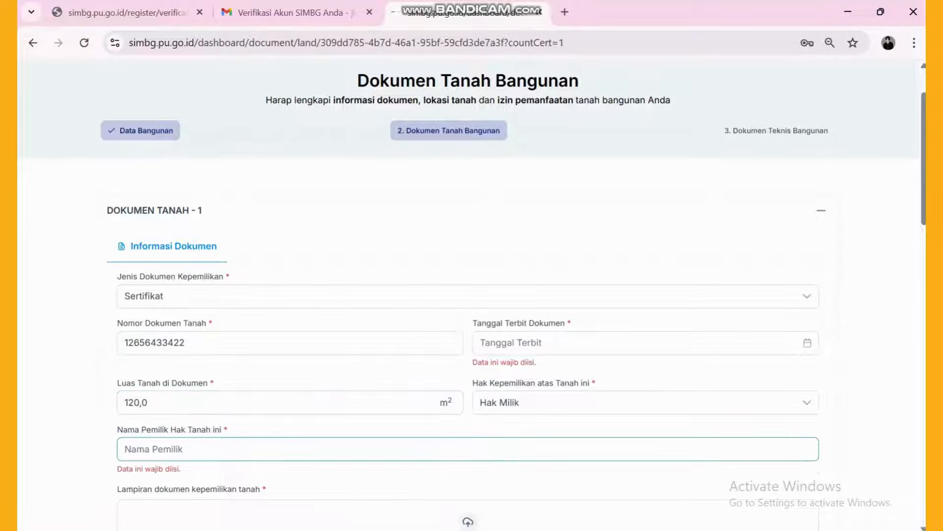
pyautogui.write('mikasa')
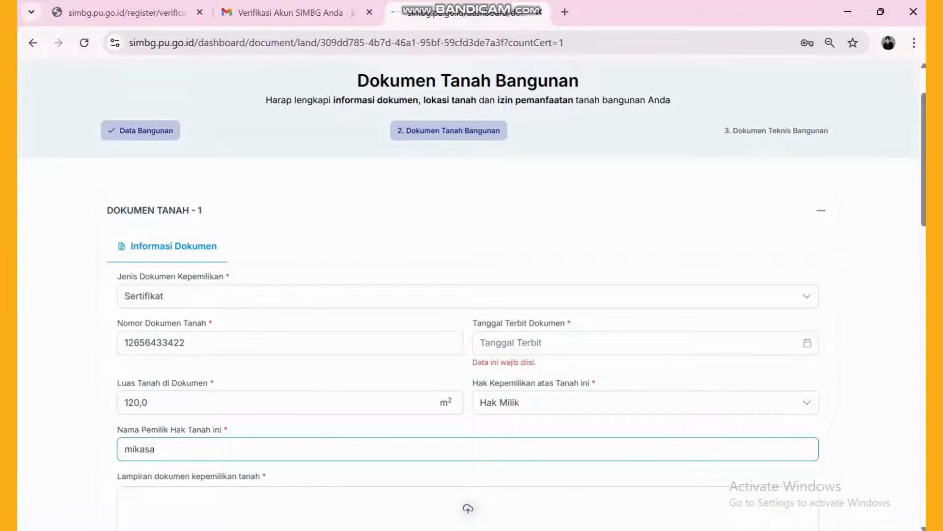
# - Set the certificate issue date to 11 Mei 2020 and keep Hak Milik as the land right
pyautogui.click(645, 343)
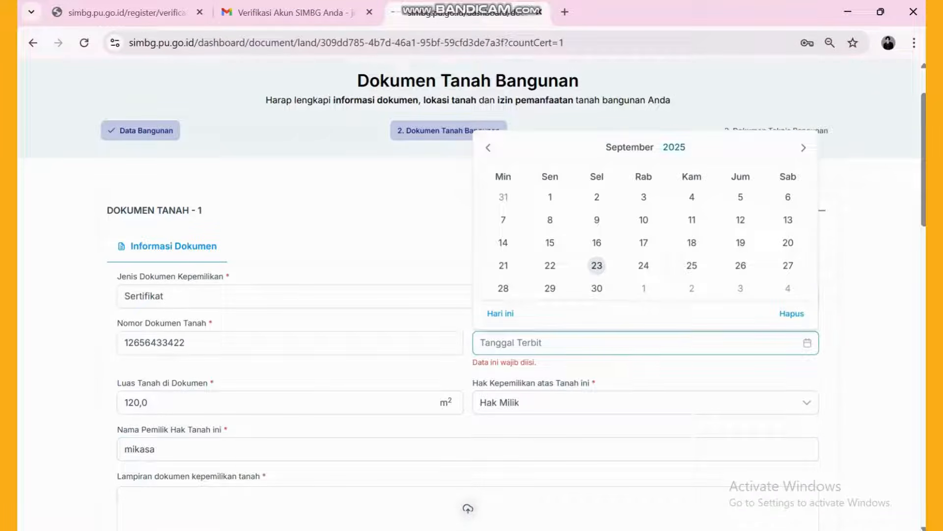
pyautogui.click(674, 147)
pyautogui.click(563, 397)
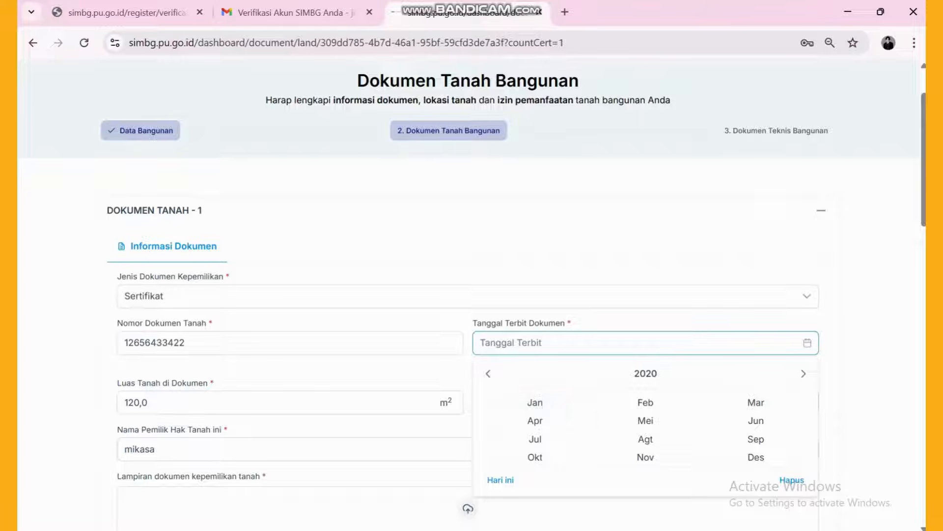
pyautogui.click(645, 420)
pyautogui.click(550, 220)
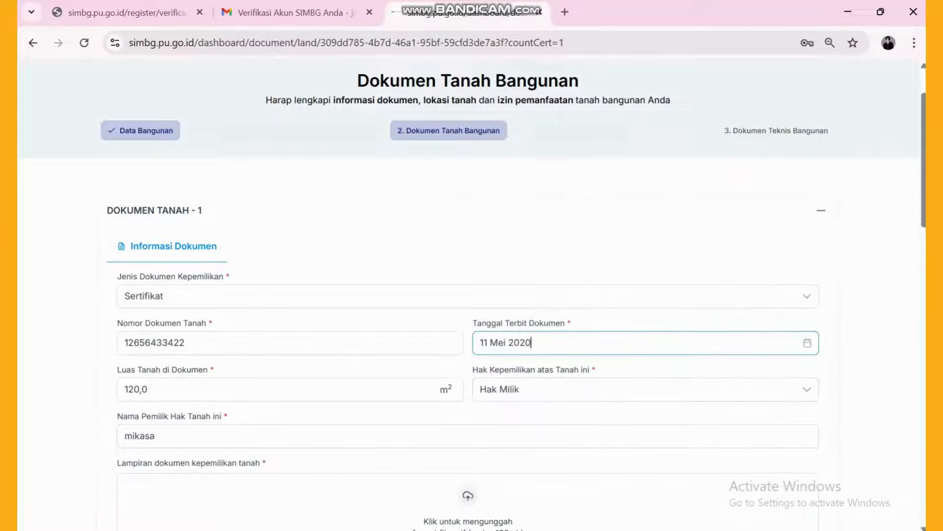
pyautogui.click(646, 389)
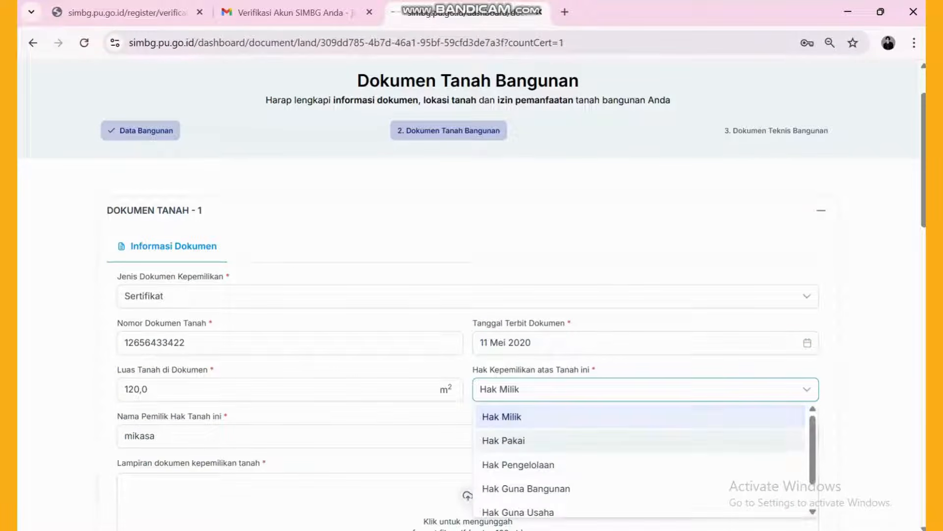
pyautogui.scroll(-1, 645, 442)
pyautogui.scroll(1, 645, 485)
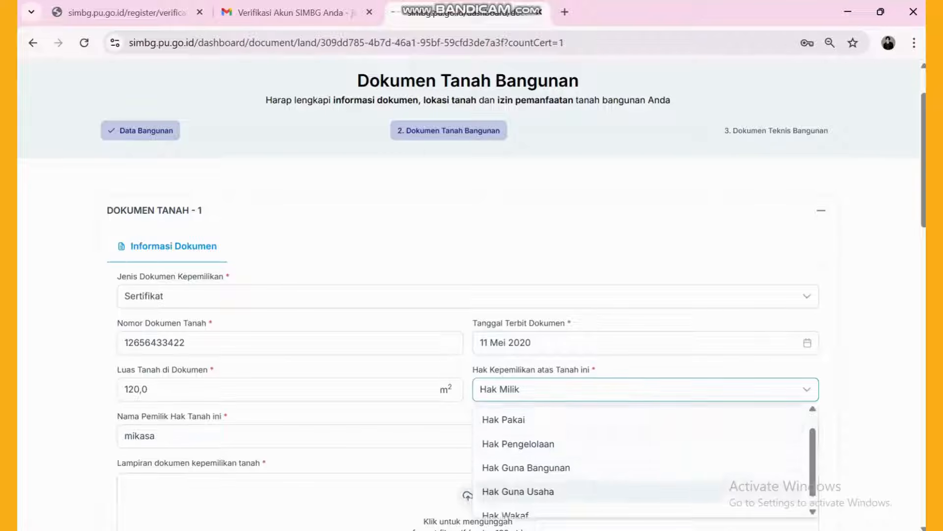
pyautogui.click(645, 417)
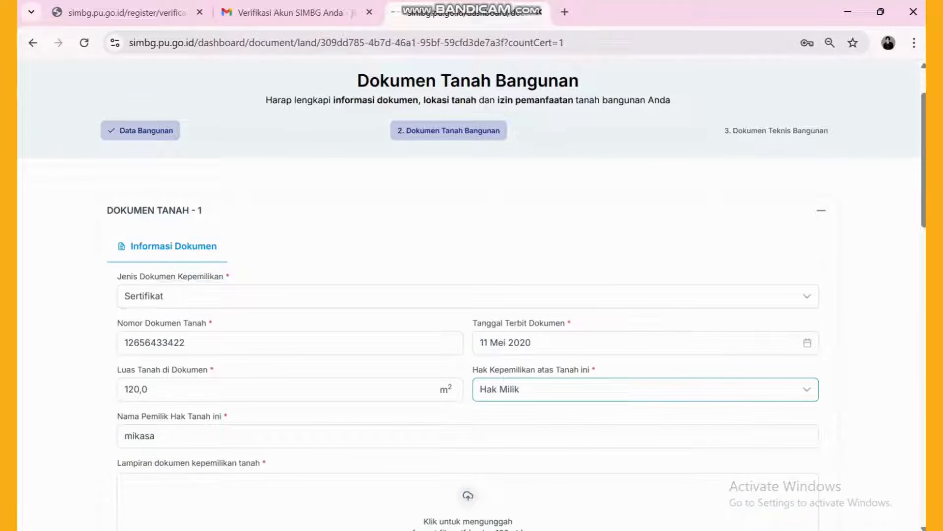
pyautogui.scroll(-3, 467, 295)
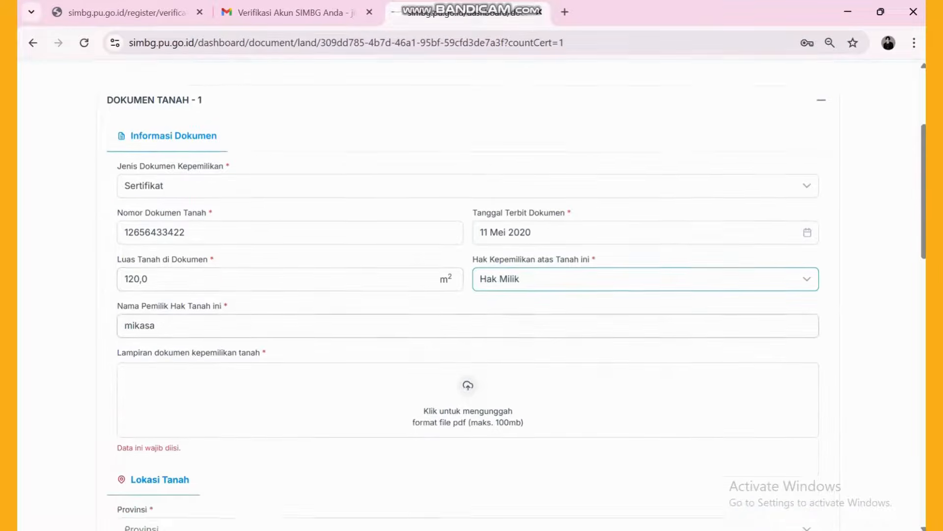
# - Upload Sertifikat tanah.pdf from Pictures as the land ownership attachment
pyautogui.click(467, 368)
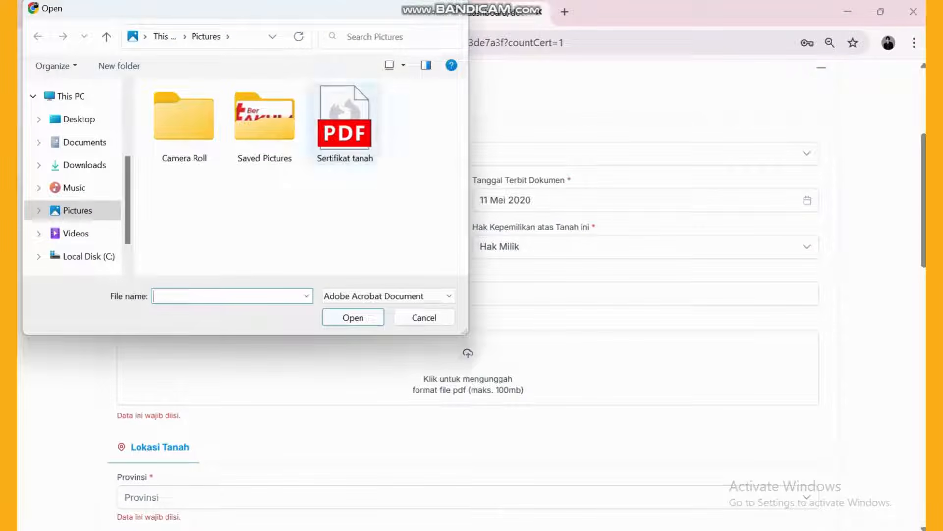
pyautogui.click(345, 125)
pyautogui.click(354, 318)
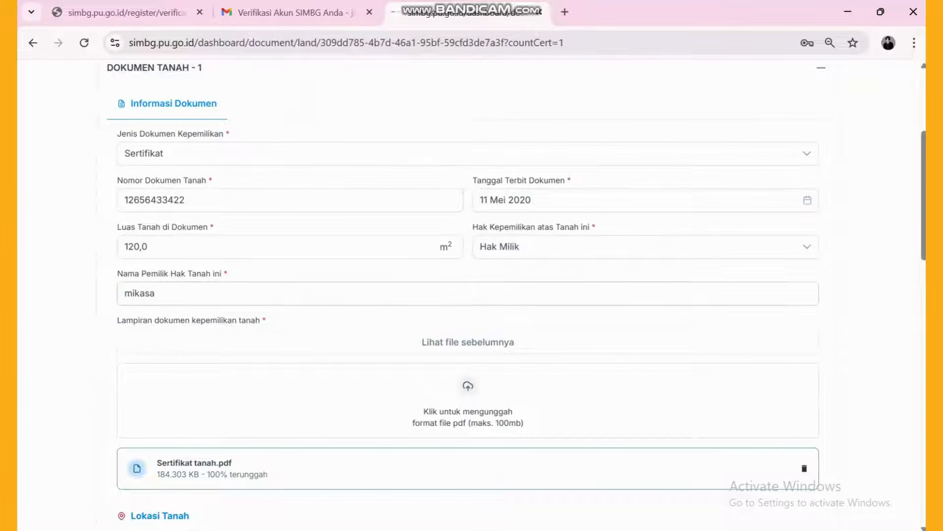
pyautogui.scroll(-1, 468, 295)
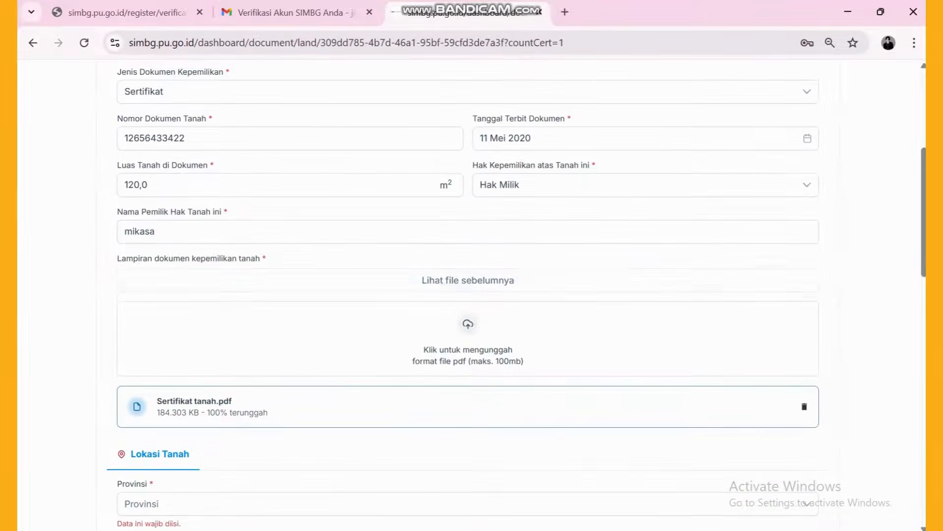
pyautogui.scroll(-4, 468, 295)
pyautogui.scroll(-1, 468, 295)
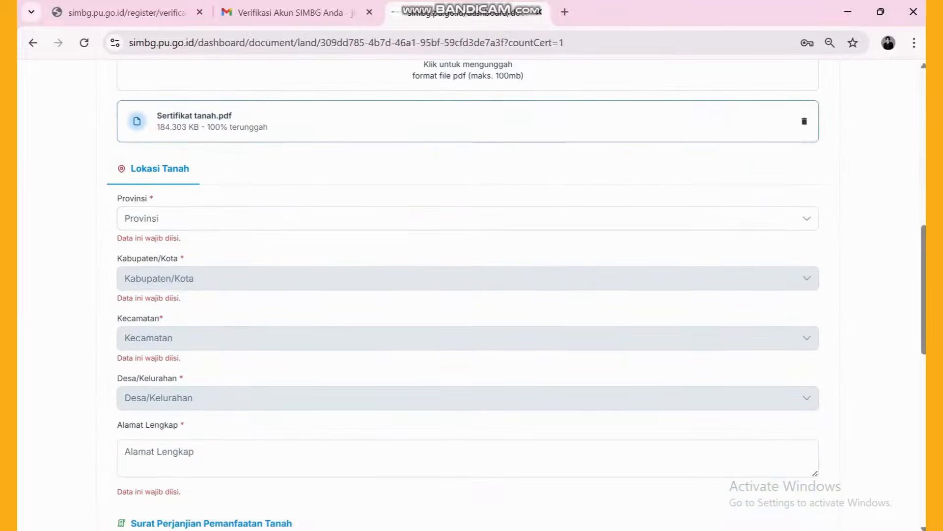
# - Set the land location to Aceh, Kab. Aceh Barat Daya, Blang Pidie, Keude Paya
pyautogui.click(468, 218)
pyautogui.click(468, 245)
pyautogui.scroll(-1, 468, 294)
pyautogui.click(468, 194)
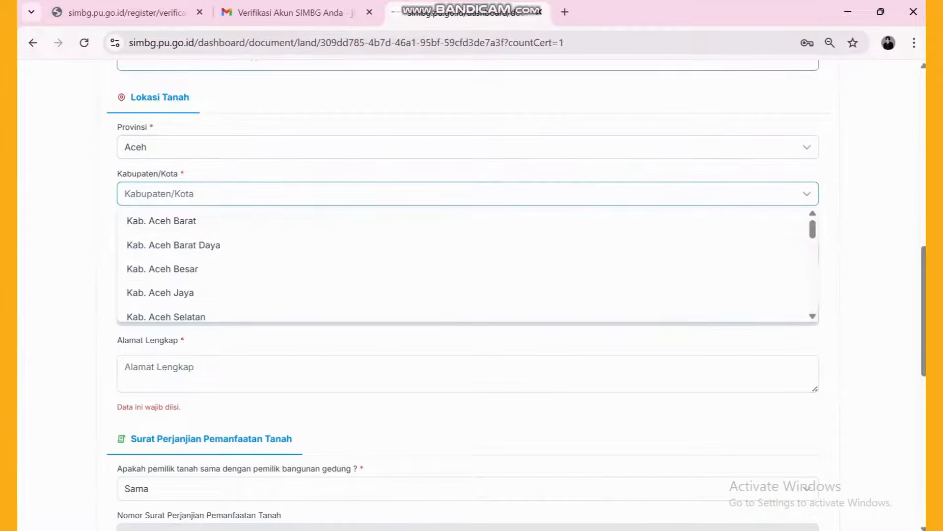
pyautogui.click(468, 242)
pyautogui.click(468, 239)
pyautogui.scroll(-2, 468, 314)
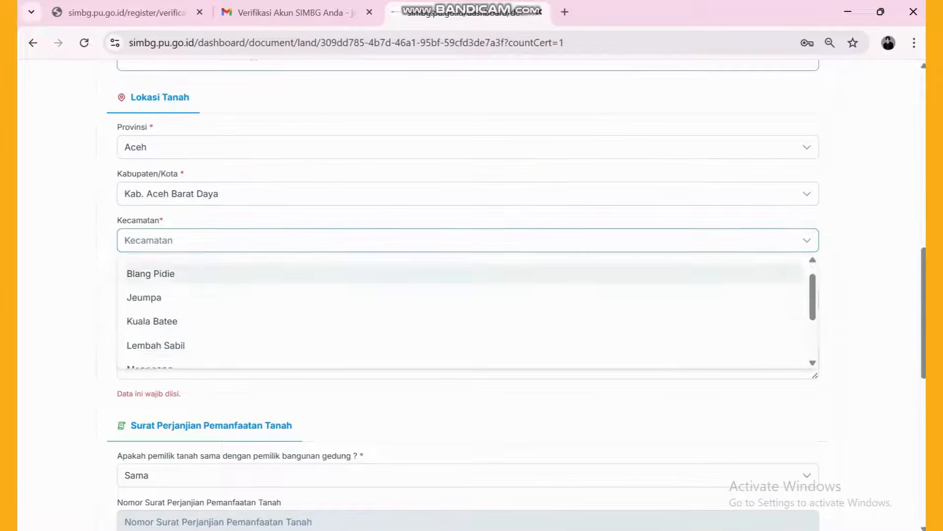
pyautogui.scroll(2, 467, 315)
pyautogui.click(468, 291)
pyautogui.click(468, 286)
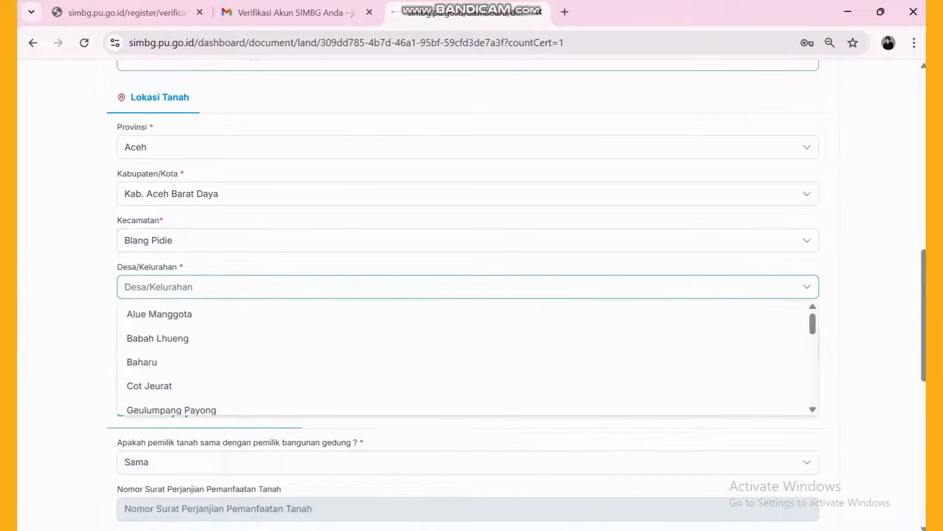
pyautogui.scroll(-3, 467, 359)
pyautogui.click(467, 337)
pyautogui.scroll(-1, 468, 295)
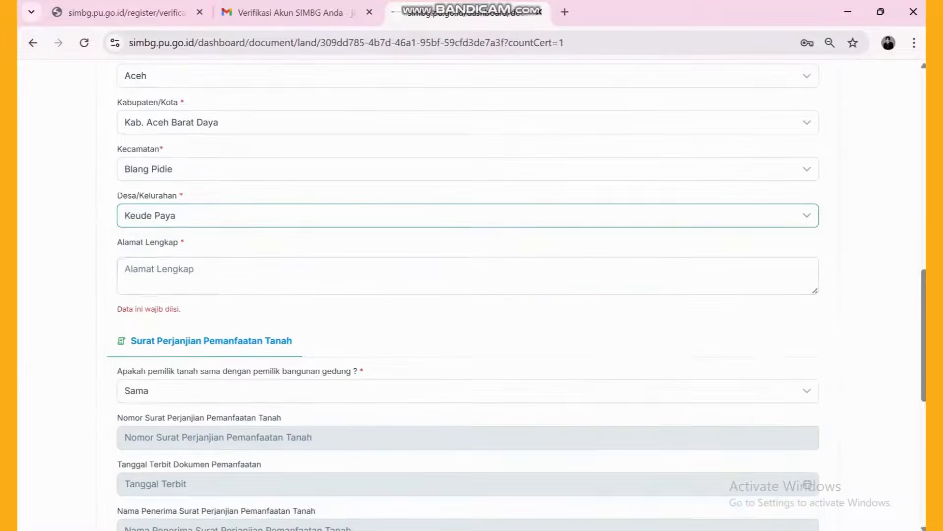
# - Enter the full address 'uji coba', keep the land owner as Sama, and continue to Dokumen Teknis Bangunan
pyautogui.click(467, 276)
pyautogui.write('uji co')
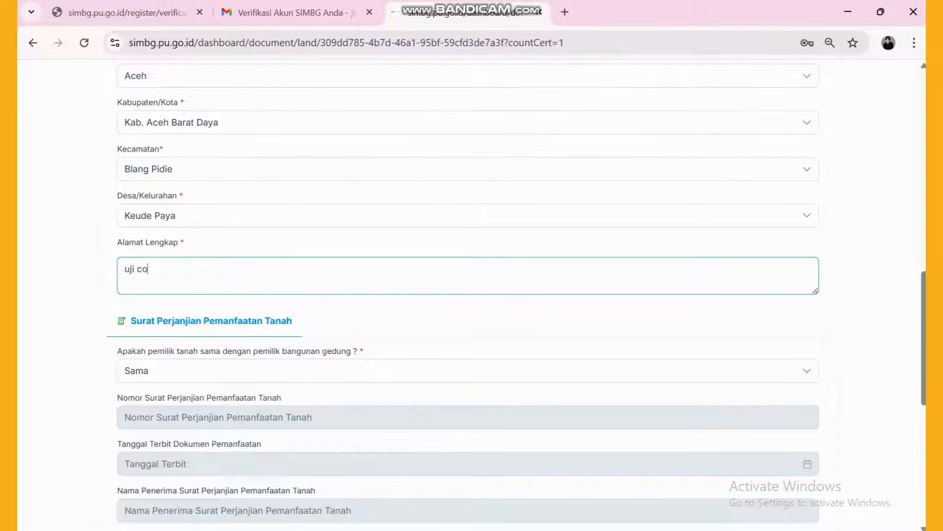
pyautogui.write('ba')
pyautogui.scroll(-3, 467, 295)
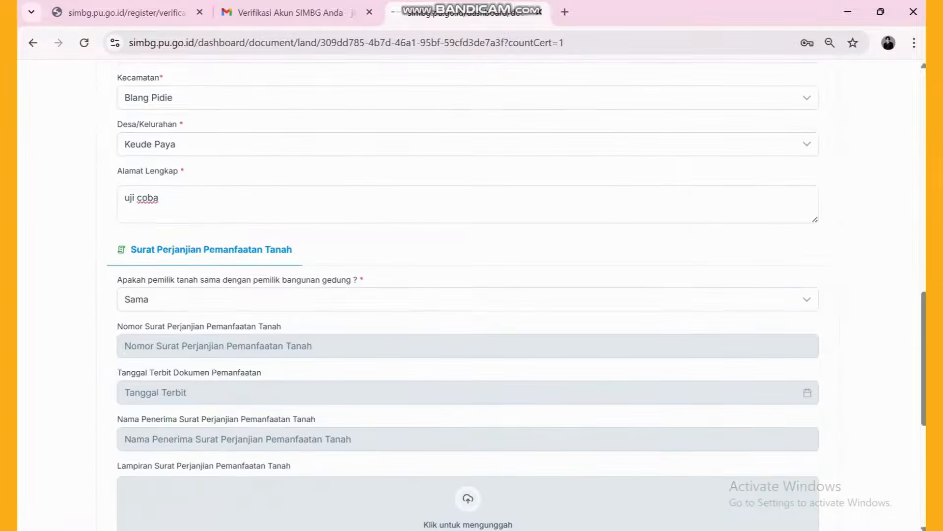
pyautogui.click(468, 228)
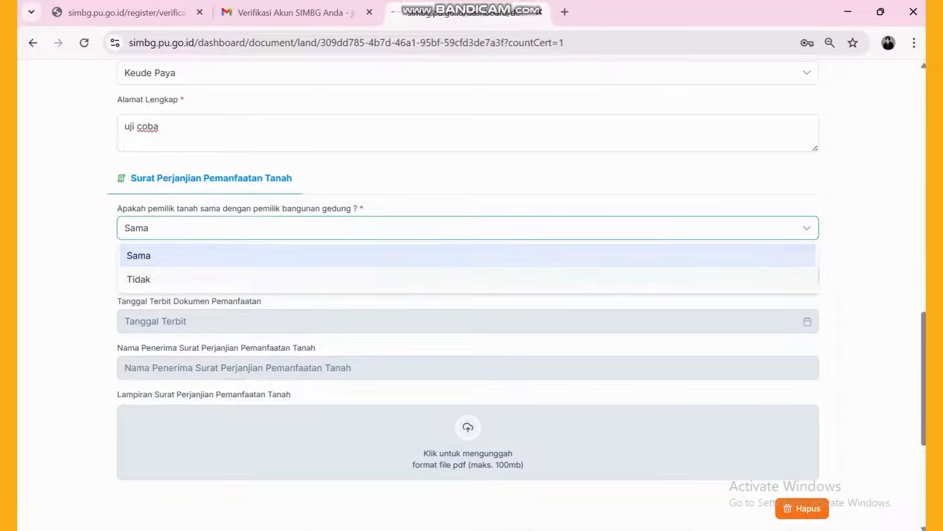
pyautogui.click(468, 279)
pyautogui.click(468, 228)
pyautogui.click(468, 256)
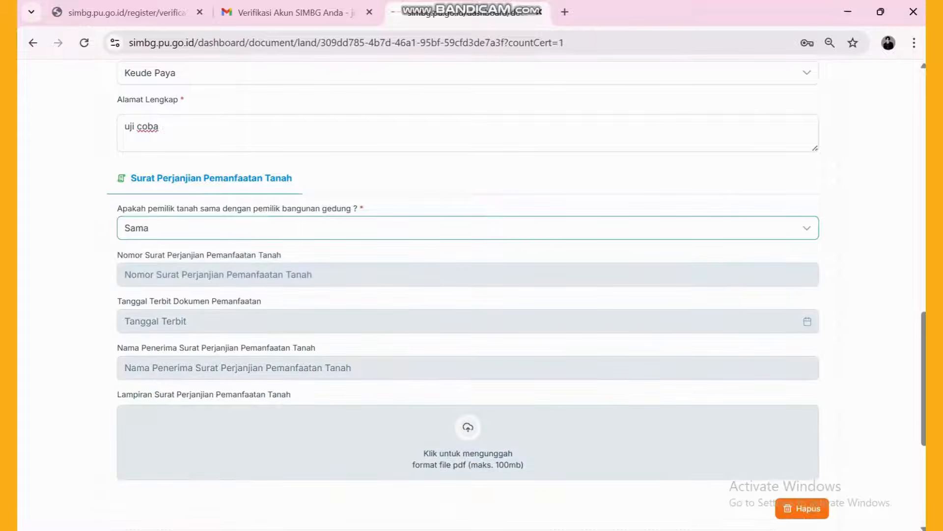
pyautogui.scroll(-4, 468, 295)
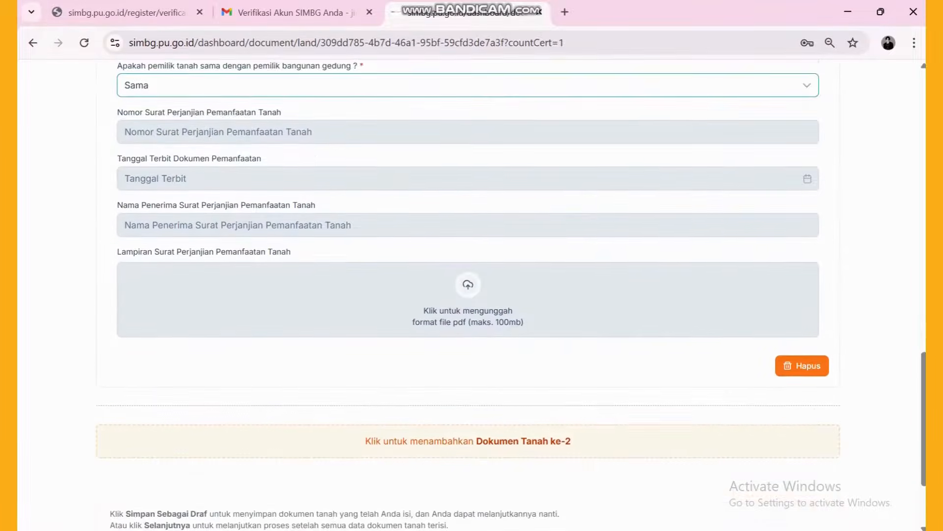
pyautogui.scroll(-1, 467, 295)
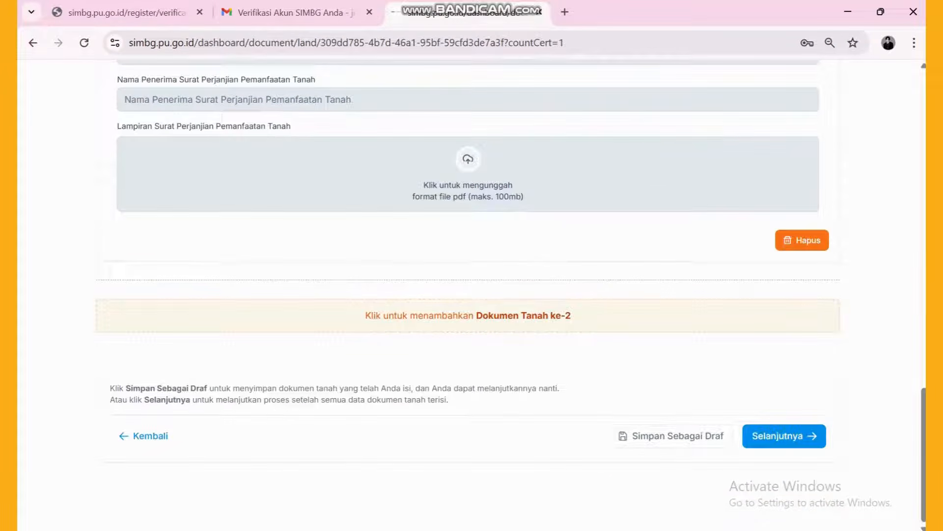
pyautogui.click(784, 436)
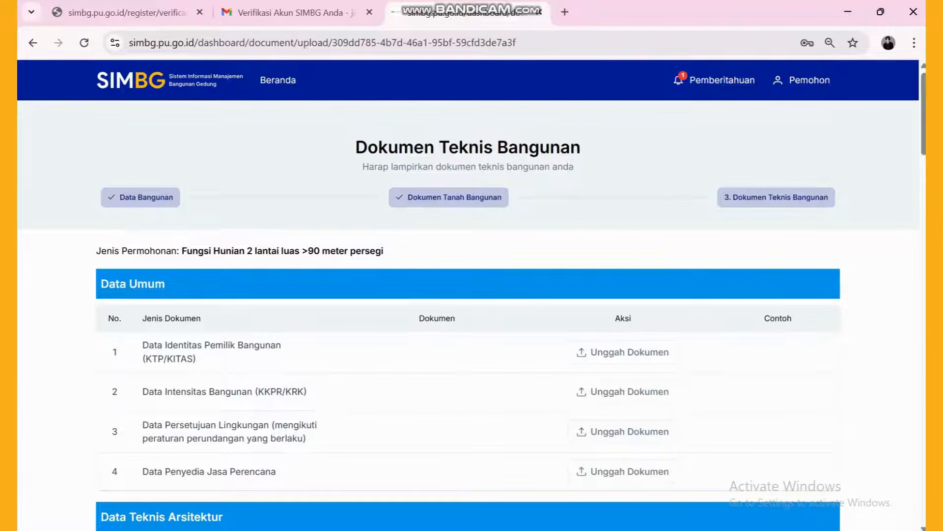
# - Upload the KTP file as the owner identity document and the KRK file as the KKPR/KRK document
pyautogui.scroll(-1, 468, 295)
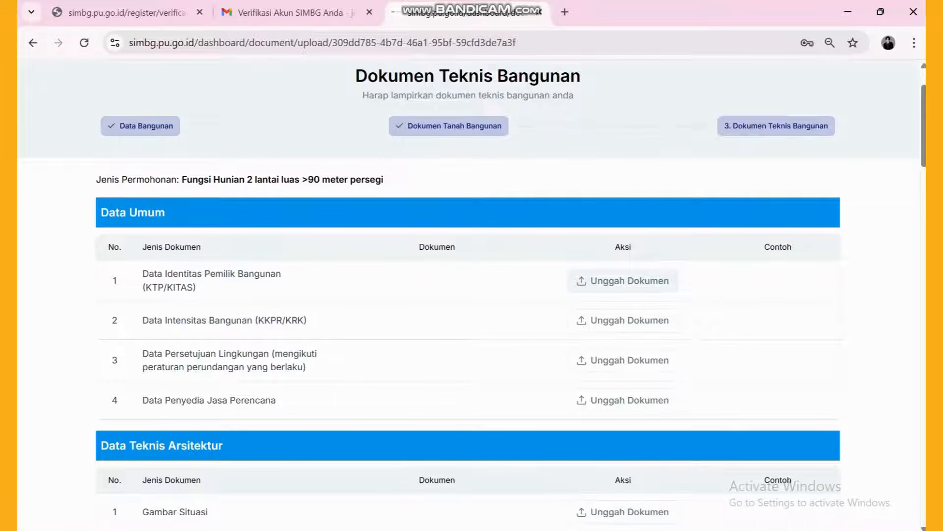
pyautogui.click(623, 280)
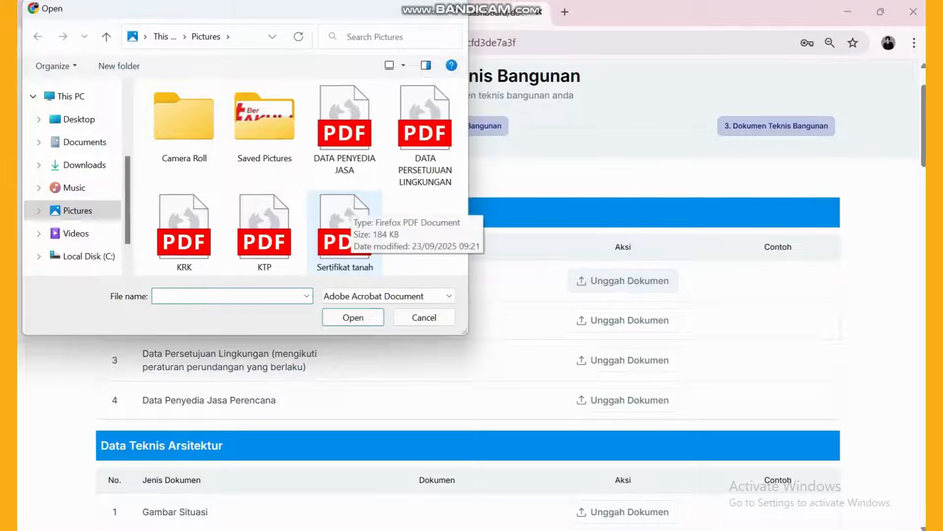
pyautogui.doubleClick(264, 231)
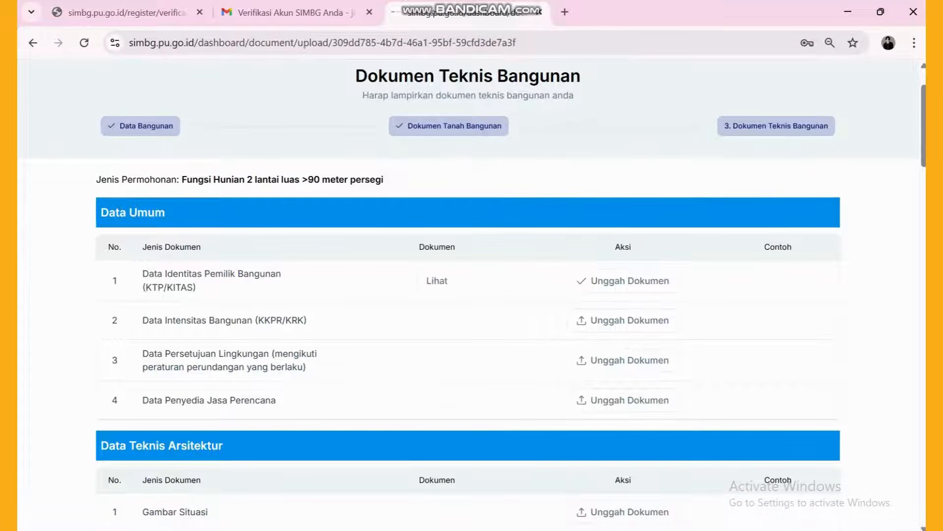
pyautogui.click(624, 320)
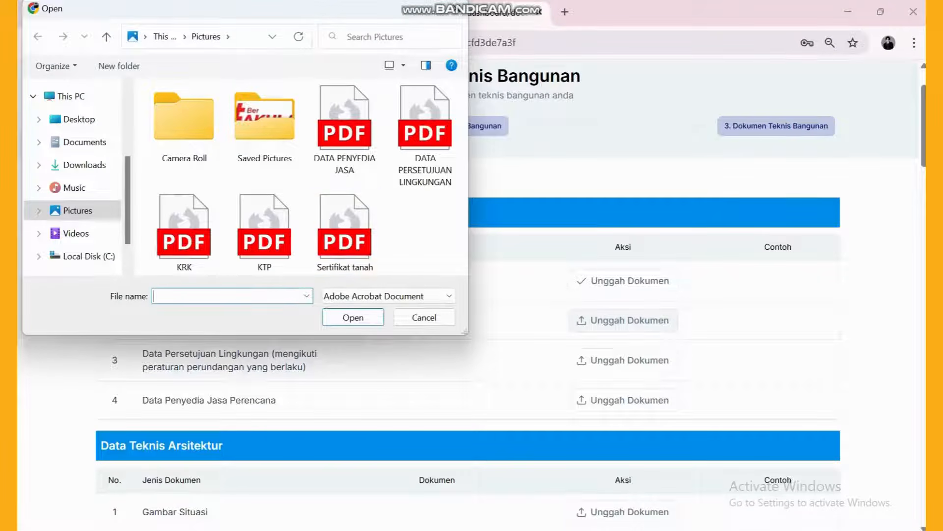
pyautogui.doubleClick(184, 232)
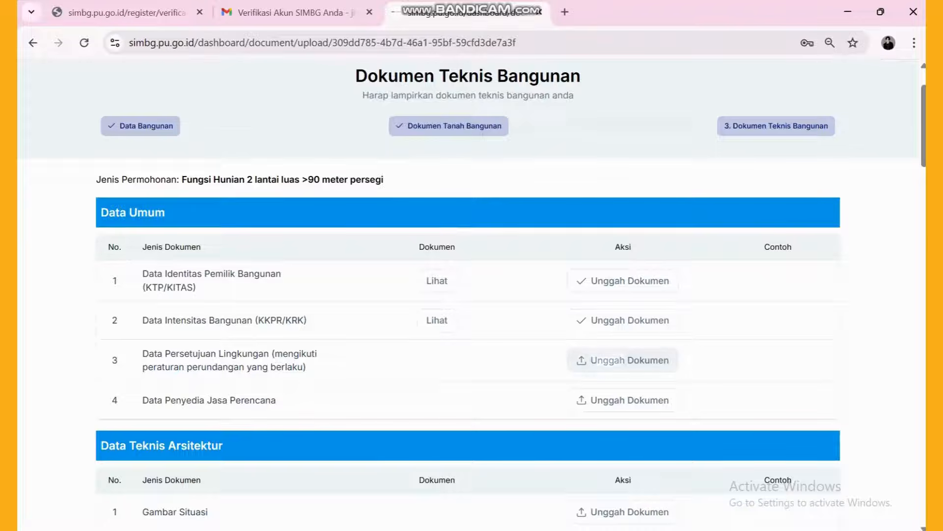
# - Upload DATA PERSETUJUAN LINGKUNGAN and DATA PENYEDIA JASA to the environmental approval and service provider rows
pyautogui.click(623, 361)
pyautogui.click(345, 131)
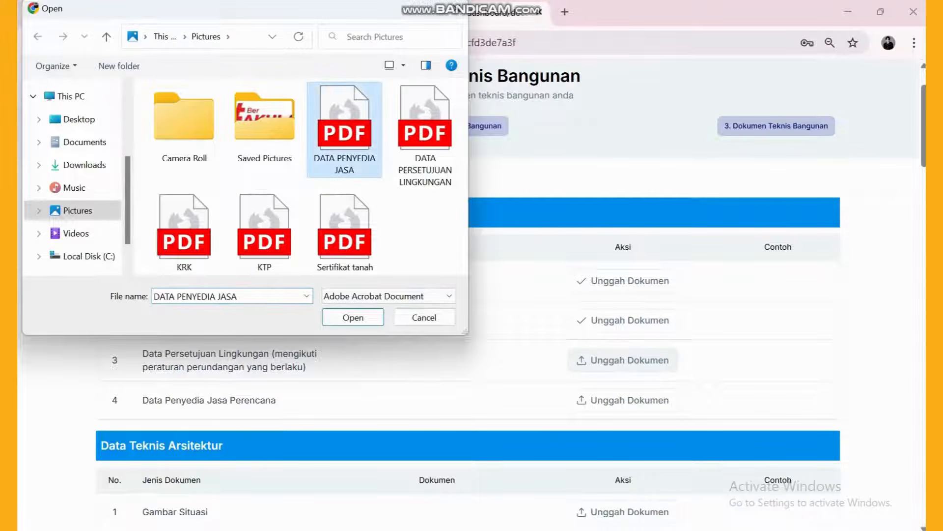
pyautogui.click(425, 133)
pyautogui.doubleClick(425, 133)
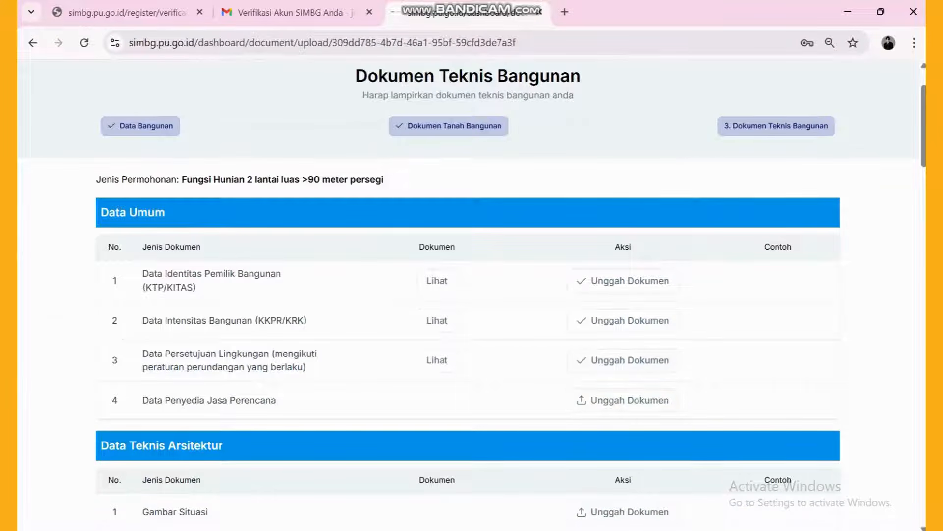
pyautogui.click(623, 400)
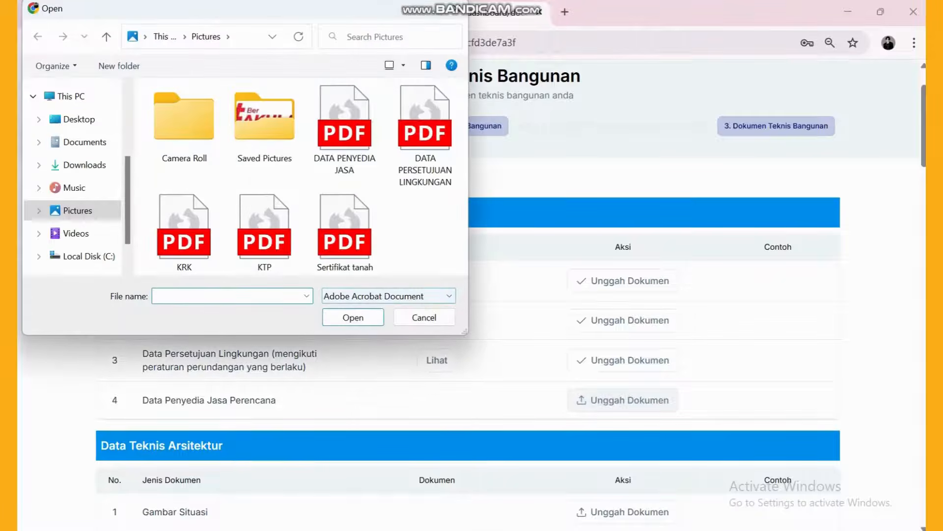
pyautogui.click(344, 130)
pyautogui.doubleClick(344, 131)
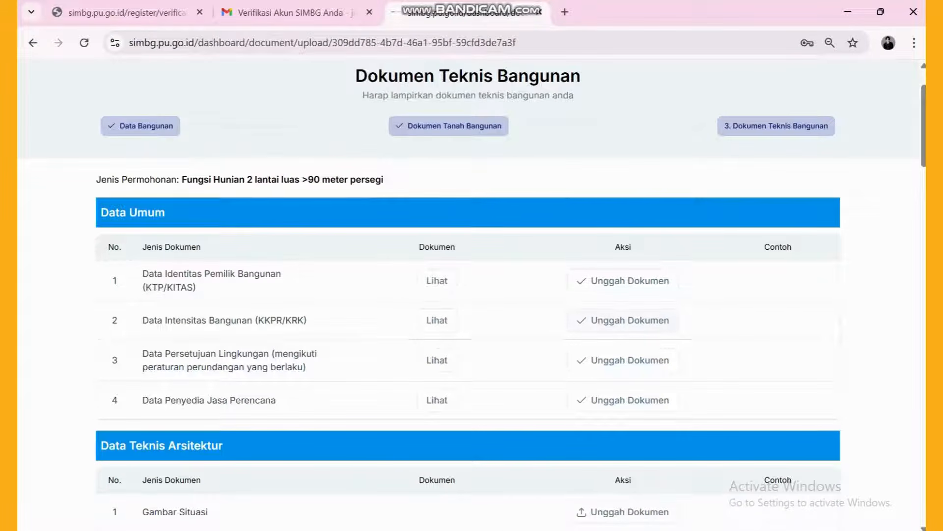
# - Upload 1. gambar situasi, 2. rencana tapak, 3. denah bangunan and 4. potongan bangunan to their drawing rows
pyautogui.scroll(-4, 623, 302)
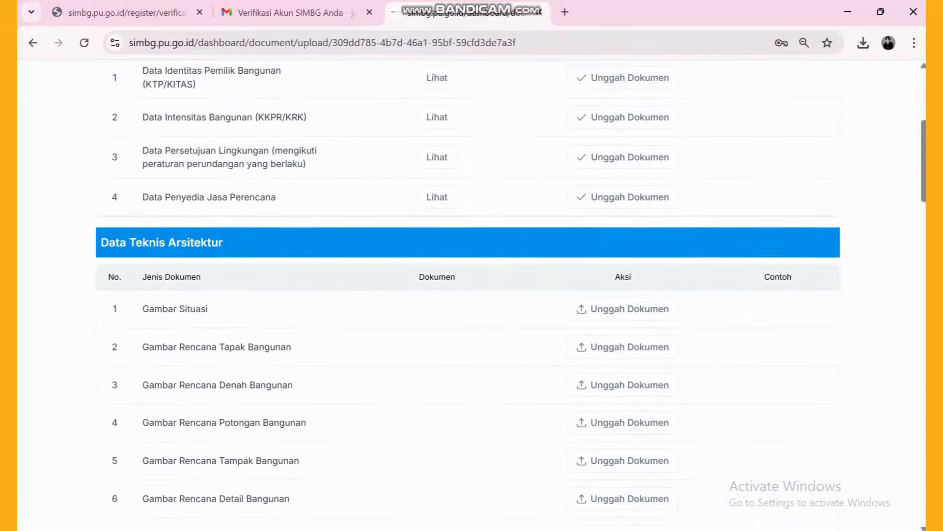
pyautogui.click(623, 301)
pyautogui.click(338, 126)
pyautogui.doubleClick(338, 125)
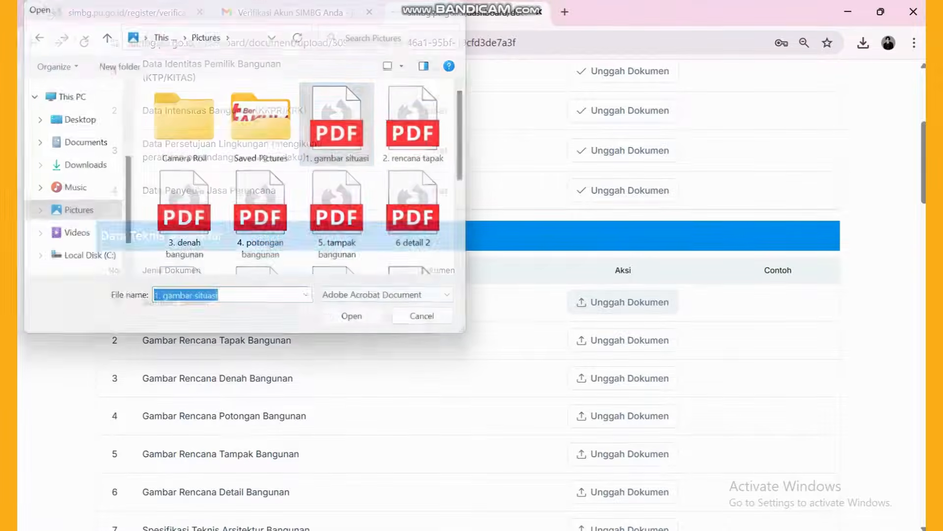
pyautogui.click(623, 340)
pyautogui.click(415, 126)
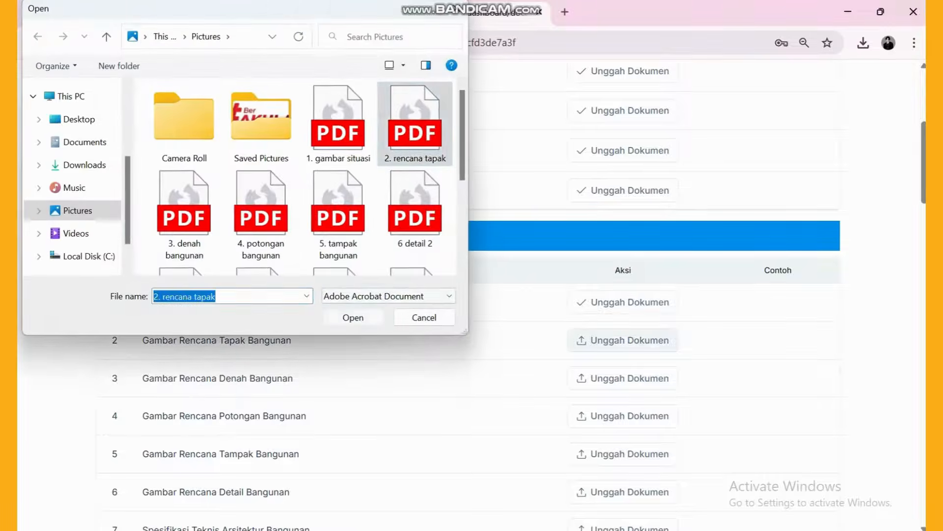
pyautogui.doubleClick(415, 126)
pyautogui.click(623, 378)
pyautogui.doubleClick(184, 214)
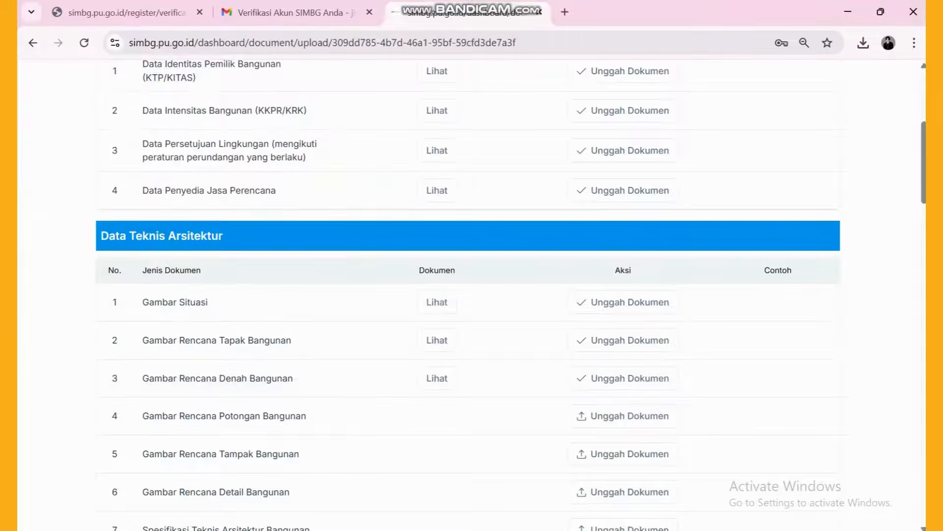
pyautogui.click(623, 416)
pyautogui.click(261, 215)
pyautogui.doubleClick(261, 214)
# - Upload 5. tampak bangunan, 6 detail 2 and 7. spesifikasi teknis to the Tampak, Detail and specification rows
pyautogui.scroll(-2, 472, 294)
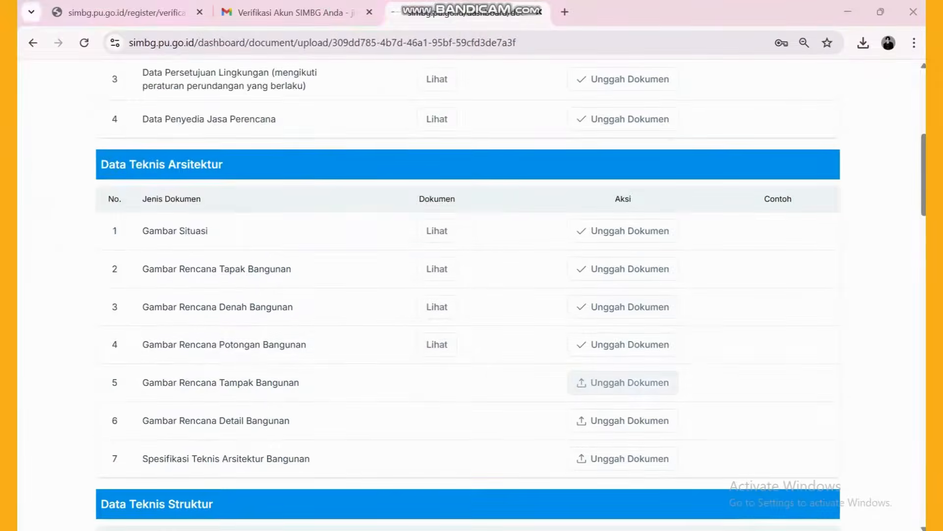
pyautogui.click(623, 382)
pyautogui.click(338, 214)
pyautogui.doubleClick(338, 214)
pyautogui.click(623, 420)
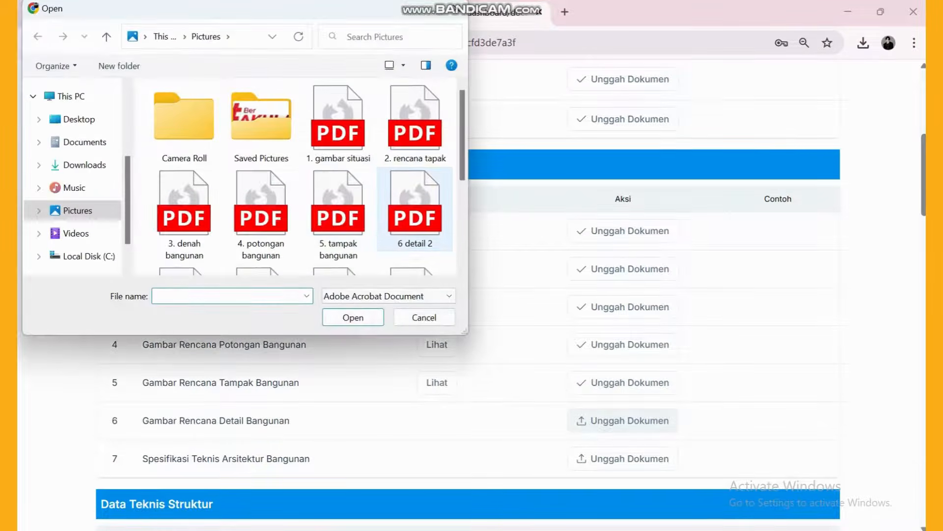
pyautogui.click(416, 215)
pyautogui.doubleClick(415, 215)
pyautogui.click(623, 458)
pyautogui.scroll(-2, 295, 211)
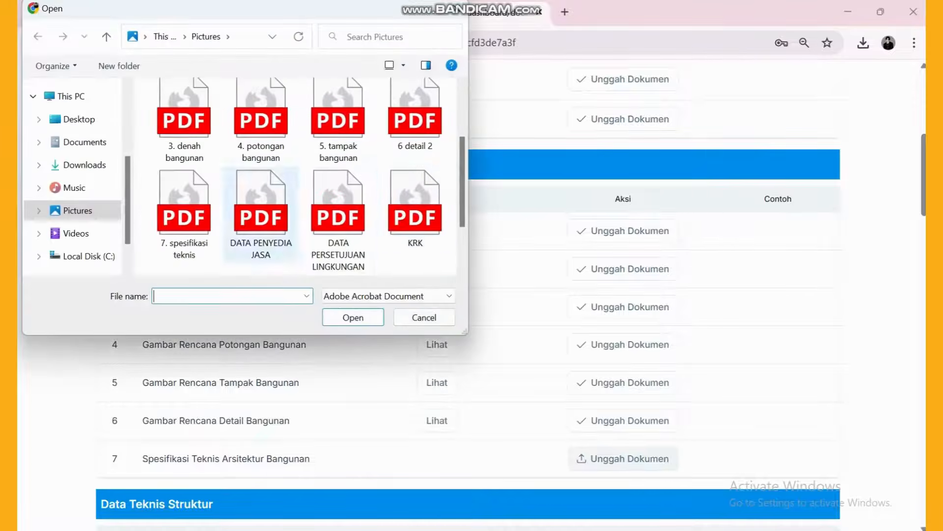
pyautogui.click(189, 212)
pyautogui.doubleClick(189, 211)
# - Preview the uploaded Situasi, Tapak, Denah, Tampak and Detail drawings to check them
pyautogui.click(437, 230)
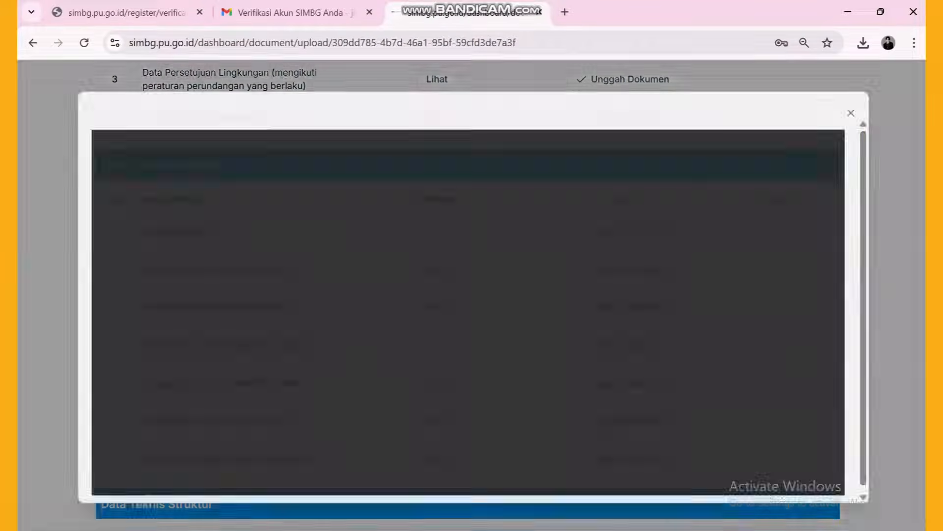
pyautogui.press('Escape')
pyautogui.click(436, 268)
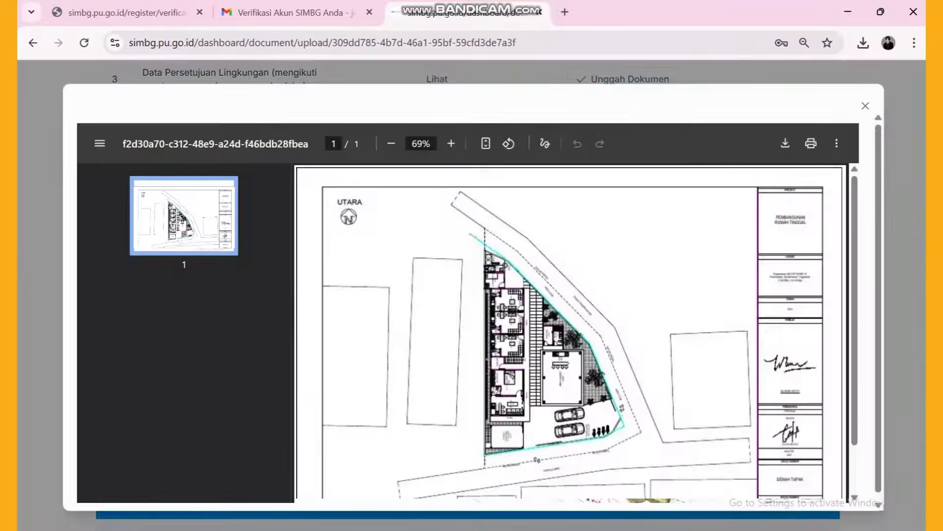
pyautogui.press('Escape')
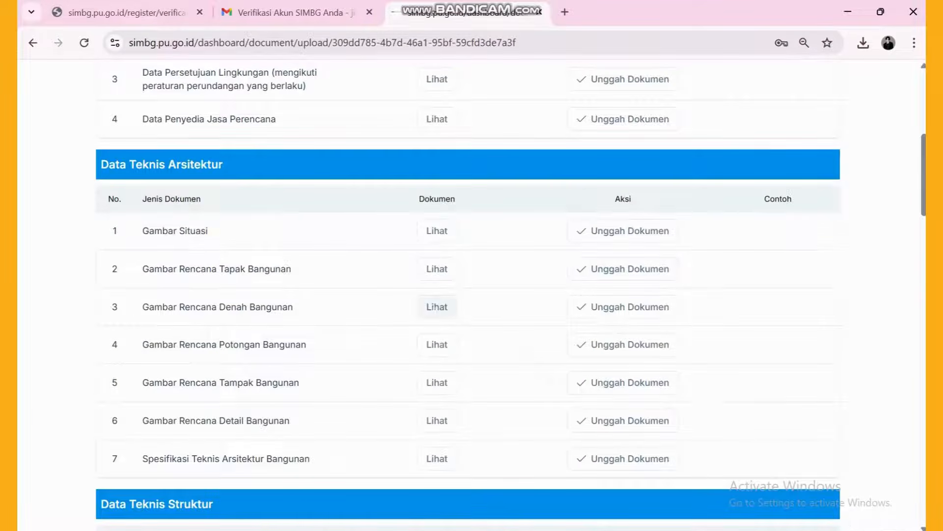
pyautogui.click(436, 306)
pyautogui.press('Escape')
pyautogui.click(436, 382)
pyautogui.press('Escape')
pyautogui.click(437, 420)
pyautogui.scroll(-10, 570, 332)
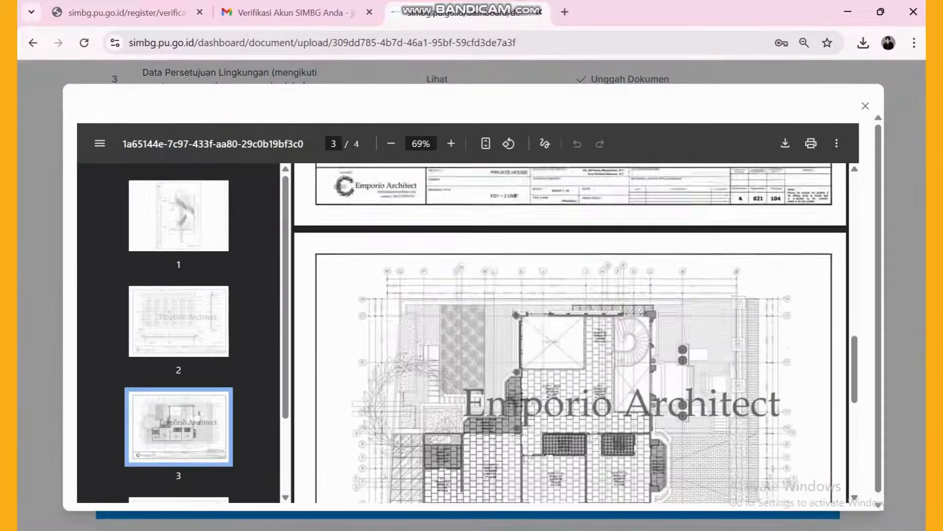
pyautogui.press('Escape')
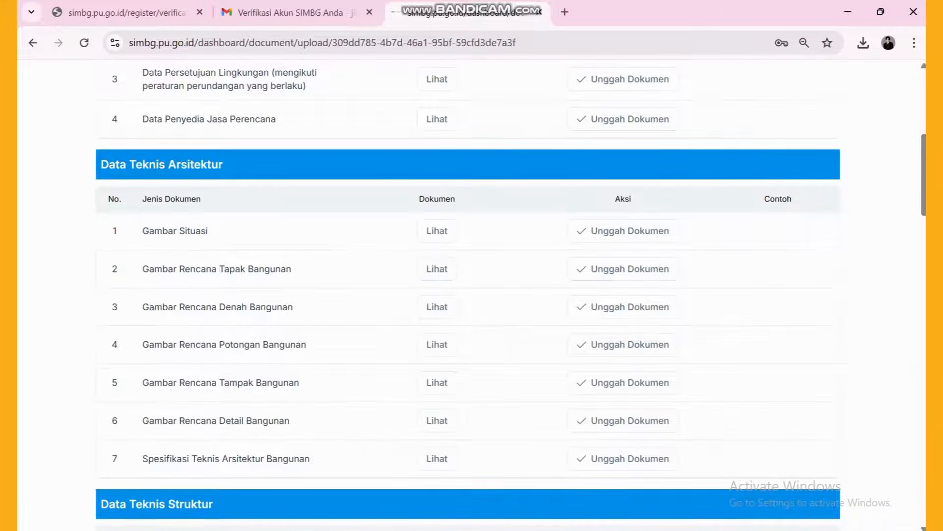
# - From the data struktur folder, upload 1. Detail fondasi, 2. teknis kolom, 3. TEKNIS BALOK and 4. RANGKA ATAP
pyautogui.scroll(-9, 623, 143)
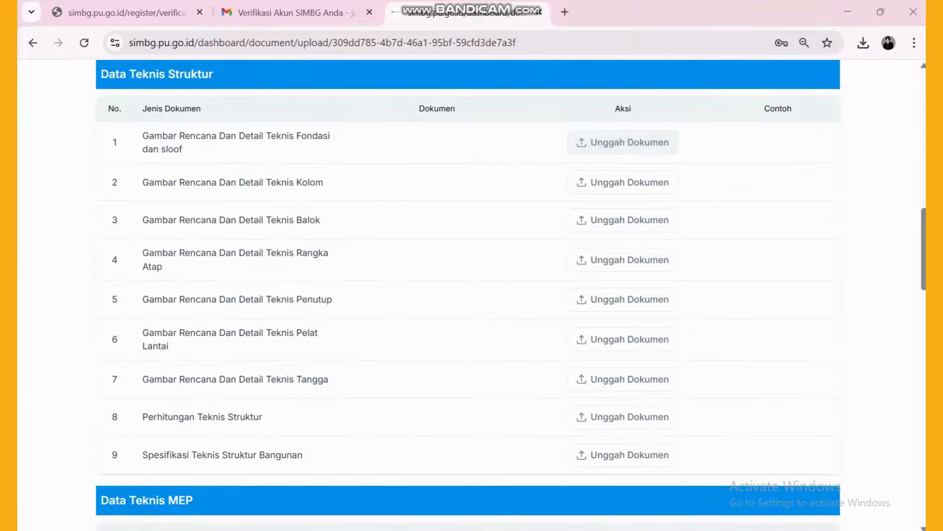
pyautogui.click(623, 142)
pyautogui.doubleClick(264, 117)
pyautogui.click(184, 125)
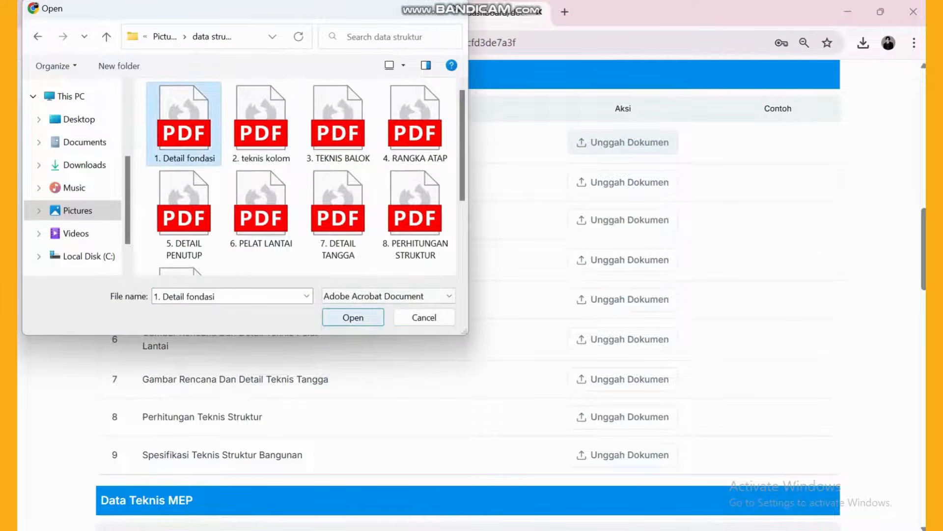
pyautogui.doubleClick(184, 125)
pyautogui.click(624, 182)
pyautogui.click(261, 125)
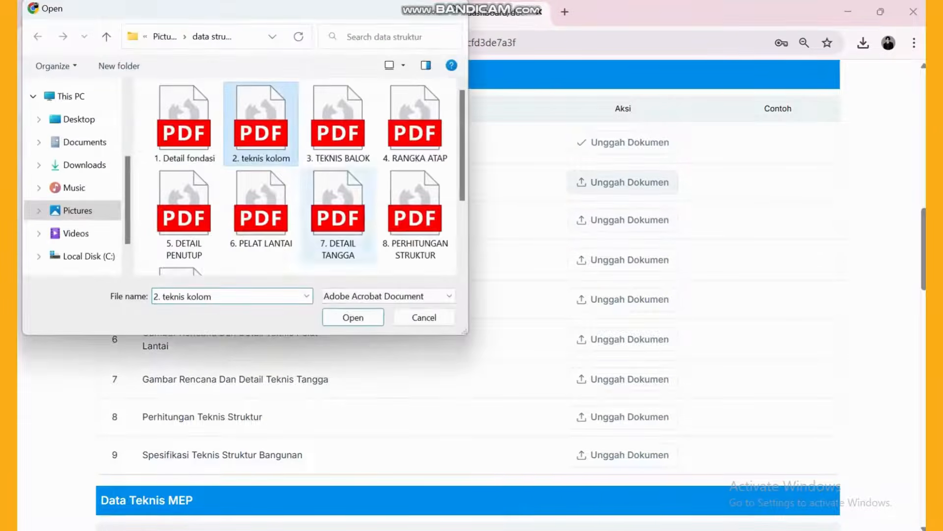
pyautogui.doubleClick(261, 125)
pyautogui.click(624, 219)
pyautogui.click(338, 125)
pyautogui.doubleClick(338, 125)
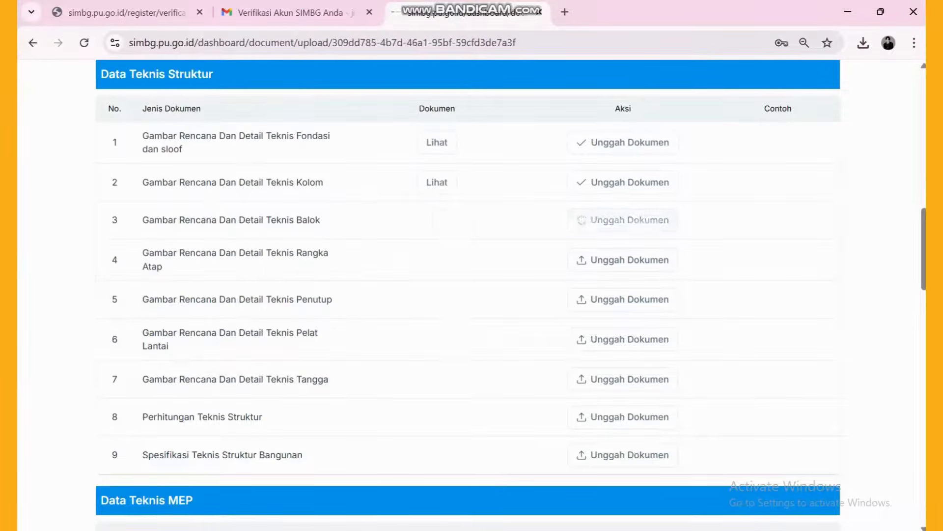
pyautogui.click(623, 259)
pyautogui.click(418, 125)
pyautogui.doubleClick(418, 125)
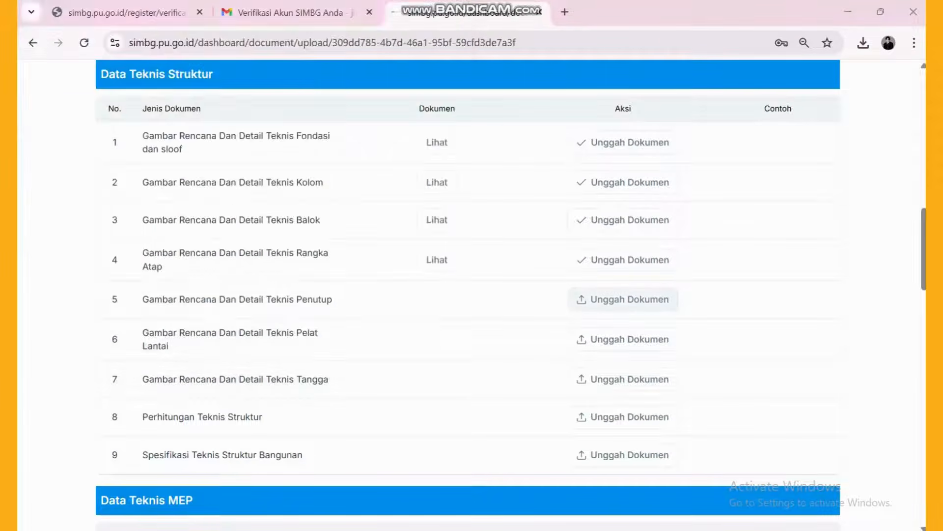
# - Upload 5. DETAIL PENUTUP, 6. PELAT LANTAI, 7. DETAIL TANGGA, 8. PERHITUNGAN STRUKTUR and 9. SPESIFIKASI TEKNIS STRUKTUR
pyautogui.click(623, 299)
pyautogui.click(185, 207)
pyautogui.doubleClick(185, 207)
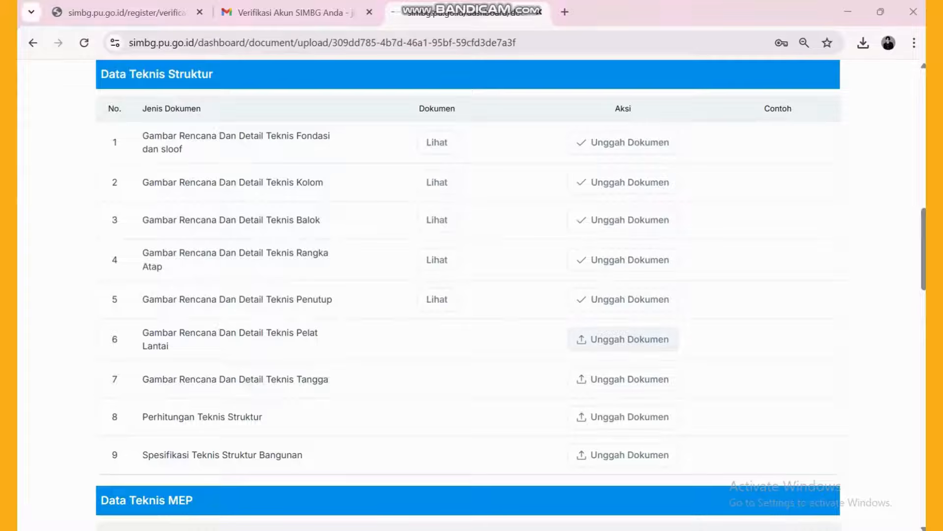
pyautogui.click(623, 339)
pyautogui.click(261, 217)
pyautogui.doubleClick(261, 216)
pyautogui.click(623, 379)
pyautogui.click(338, 216)
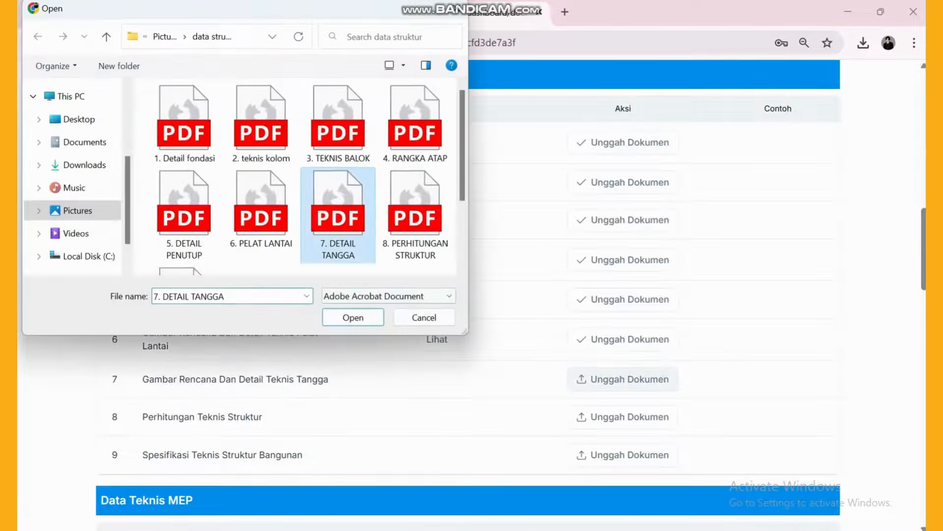
pyautogui.doubleClick(338, 216)
pyautogui.click(623, 417)
pyautogui.click(415, 216)
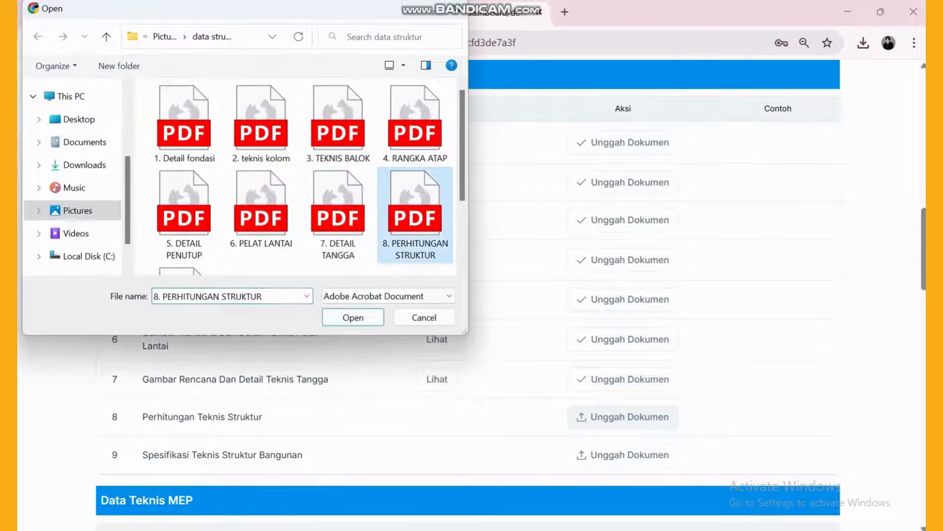
pyautogui.doubleClick(415, 216)
pyautogui.click(623, 455)
pyautogui.scroll(-3, 300, 172)
pyautogui.click(184, 216)
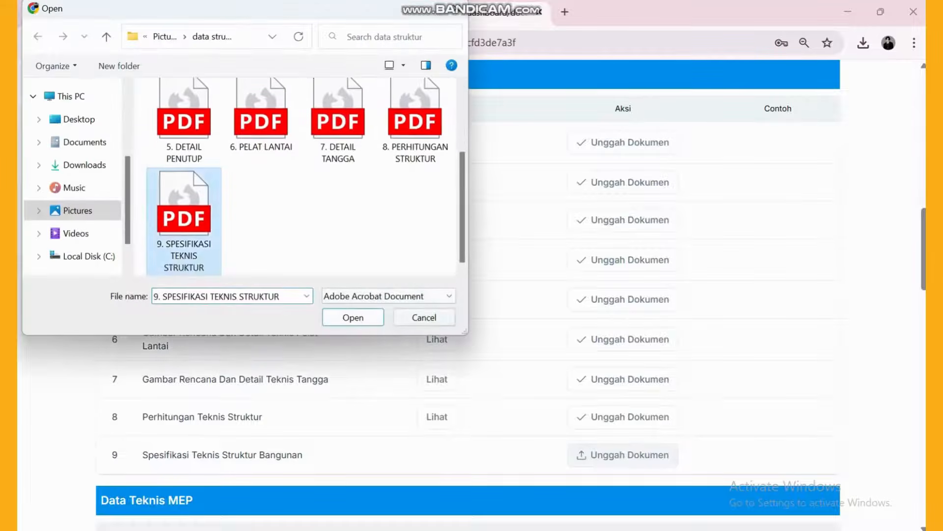
pyautogui.click(353, 317)
# - Upload the electrical source and network, general and special lighting, and 3. Pengelolaan Air Bersih PDFs to MEP rows 1–3
pyautogui.scroll(-5, 623, 339)
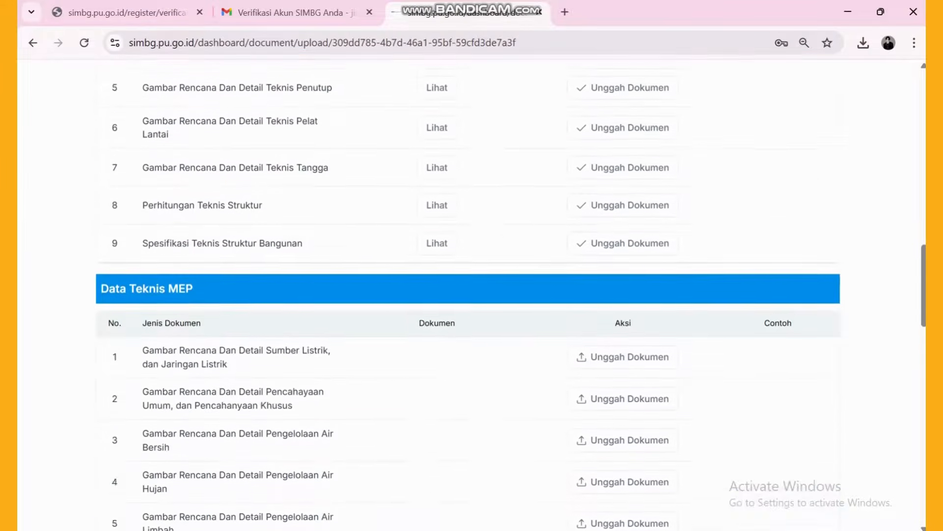
pyautogui.scroll(-3, 623, 337)
pyautogui.scroll(-2, 467, 295)
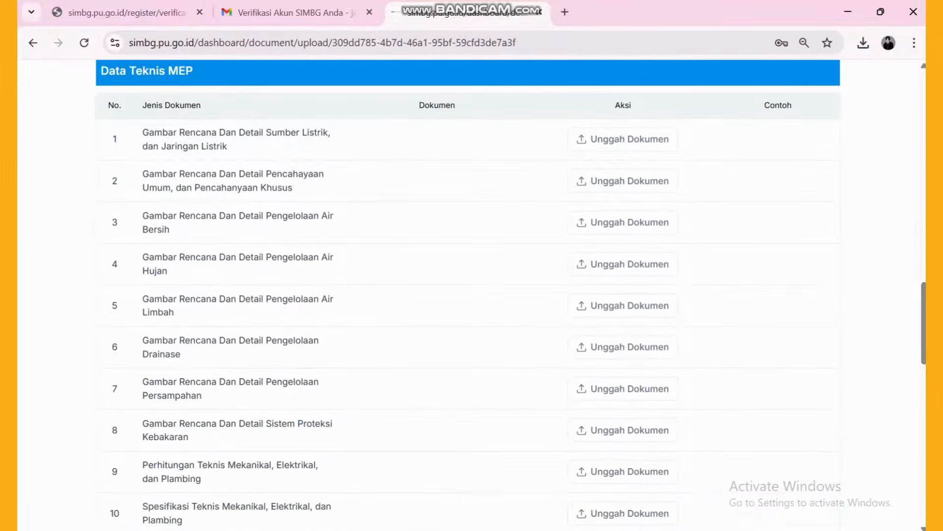
pyautogui.click(623, 139)
pyautogui.click(181, 136)
pyautogui.click(353, 317)
pyautogui.click(623, 181)
pyautogui.click(338, 135)
pyautogui.click(261, 136)
pyautogui.click(353, 317)
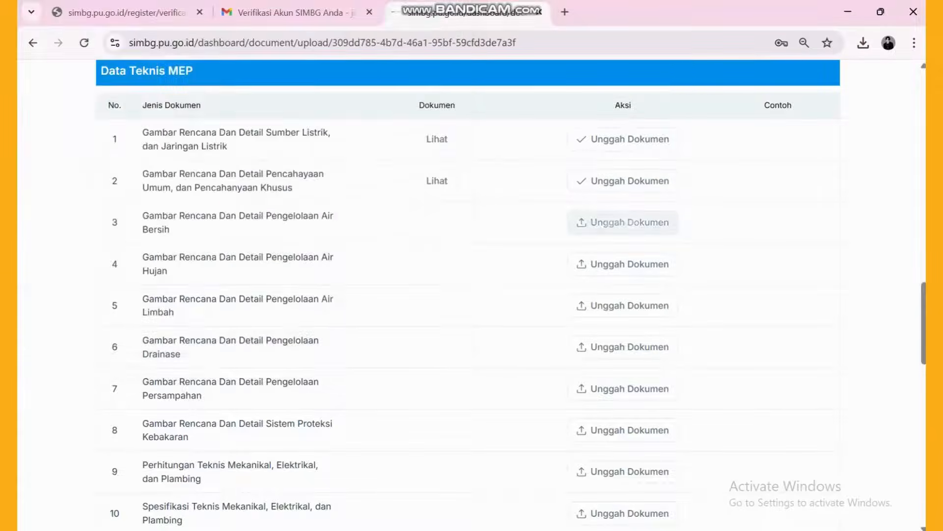
pyautogui.click(623, 223)
pyautogui.click(338, 136)
pyautogui.click(353, 317)
# - Upload 4. Pengelolaan Air Hujan, 5. Air Limbah and 6. Pengelolaan Drainase to MEP rows 4–6
pyautogui.click(624, 264)
pyautogui.click(416, 135)
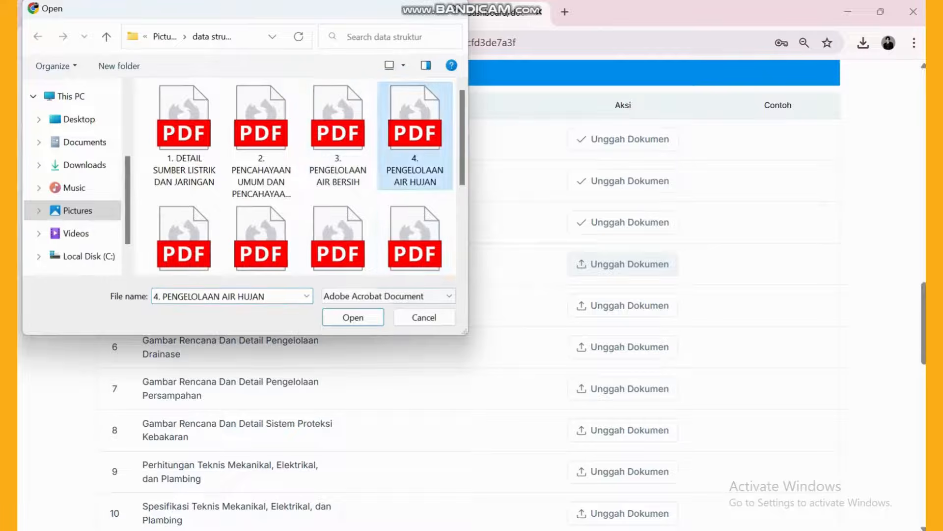
pyautogui.click(353, 317)
pyautogui.click(623, 305)
pyautogui.scroll(-1, 295, 197)
pyautogui.click(184, 217)
pyautogui.click(353, 317)
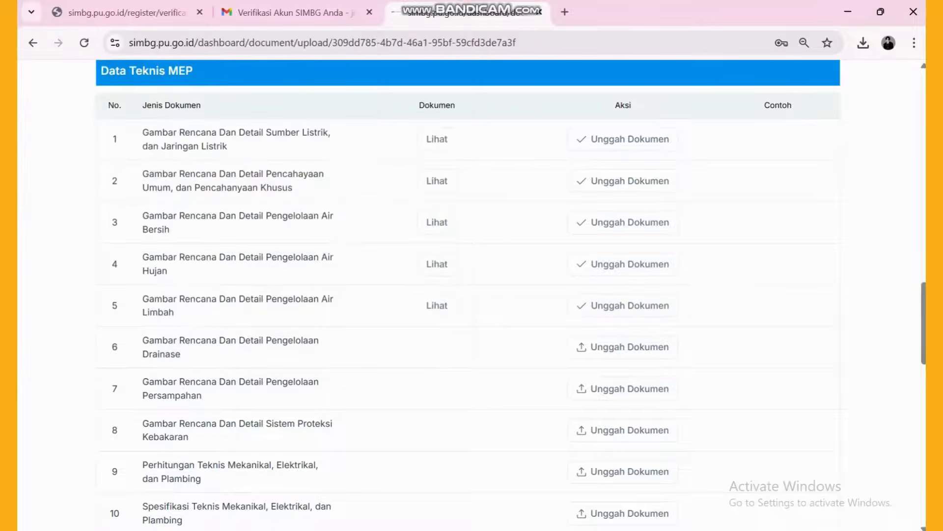
pyautogui.click(623, 347)
pyautogui.scroll(-1, 295, 197)
pyautogui.click(261, 216)
pyautogui.click(353, 317)
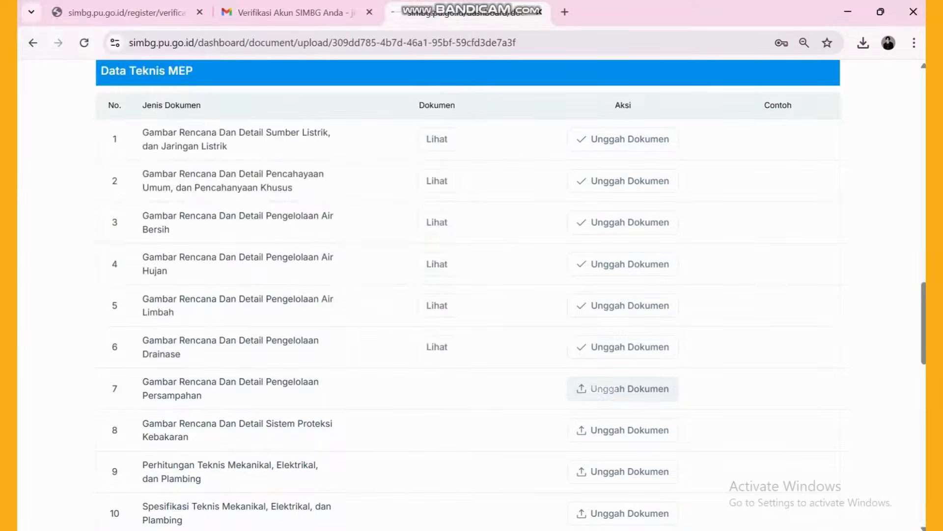
# - Upload 7. Persampahan and 8. Proteksi Kebakaran to MEP rows 7 and 8
pyautogui.click(623, 388)
pyautogui.click(338, 216)
pyautogui.click(353, 317)
pyautogui.scroll(-1, 623, 388)
pyautogui.click(624, 358)
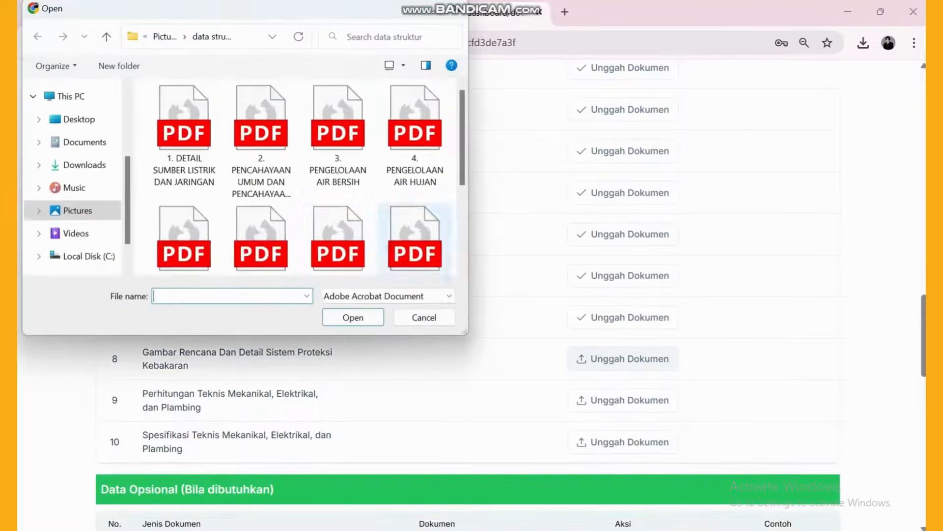
pyautogui.click(415, 216)
pyautogui.click(353, 317)
# - Upload 9. Perhitungan Teknis MEP and 10. Spesifikasi Teknis MEP to the last two MEP rows
pyautogui.scroll(-1, 623, 358)
pyautogui.click(623, 328)
pyautogui.scroll(-1, 294, 196)
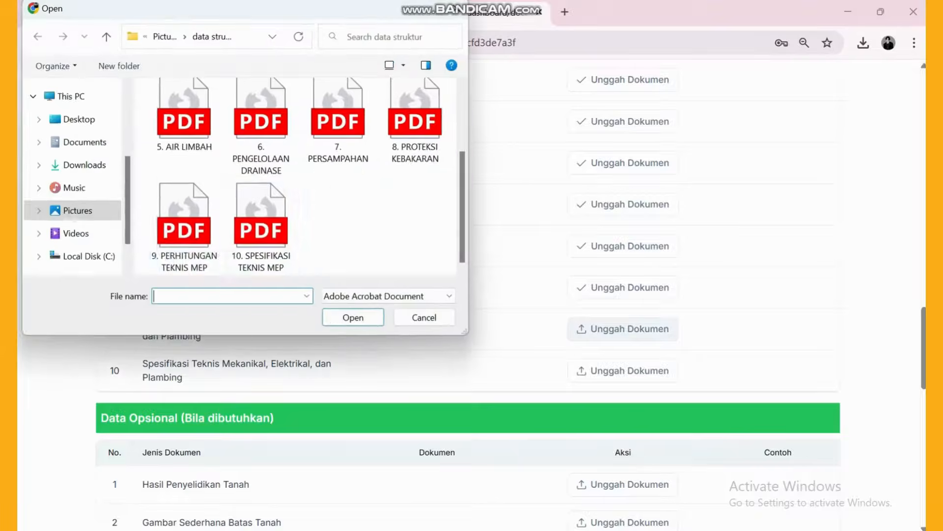
pyautogui.click(184, 226)
pyautogui.click(353, 317)
pyautogui.scroll(-1, 623, 329)
pyautogui.click(623, 299)
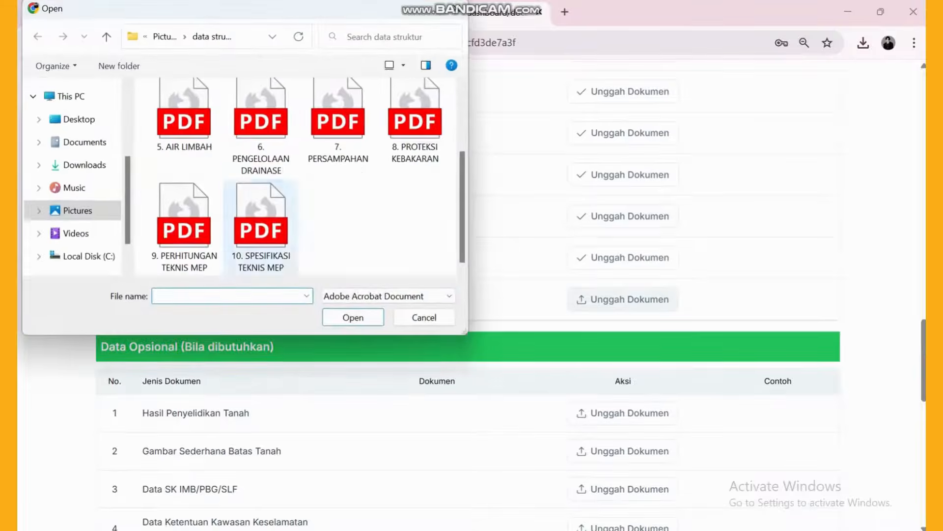
pyautogui.doubleClick(261, 226)
# - Upload '1. hasil penyelidikan tanah' from Pictures to the first Data Opsional row
pyautogui.scroll(-4, 101, 315)
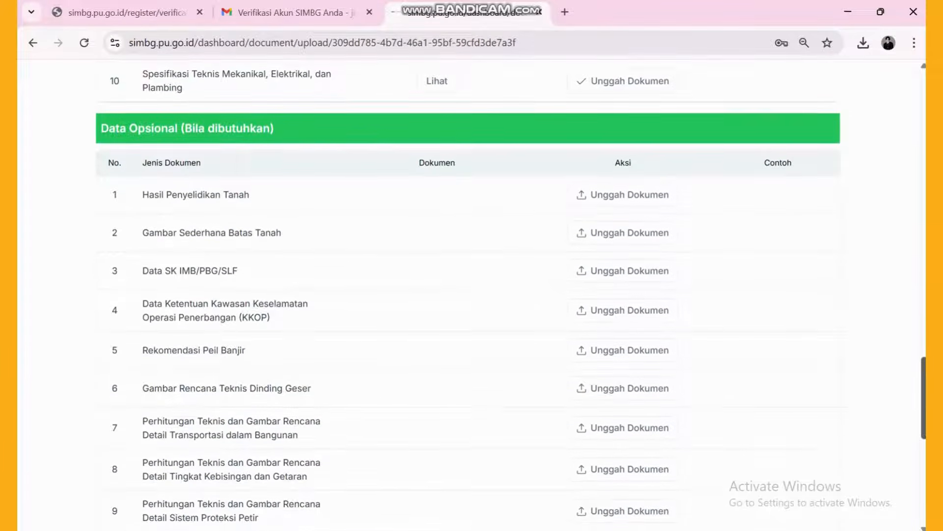
pyautogui.scroll(-1, 101, 314)
pyautogui.scroll(-1, 101, 315)
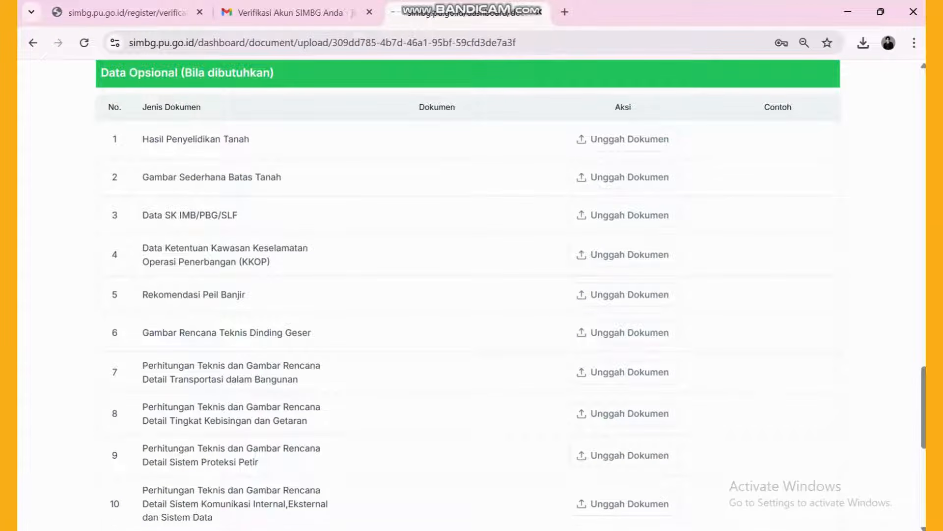
pyautogui.scroll(-3, 623, 196)
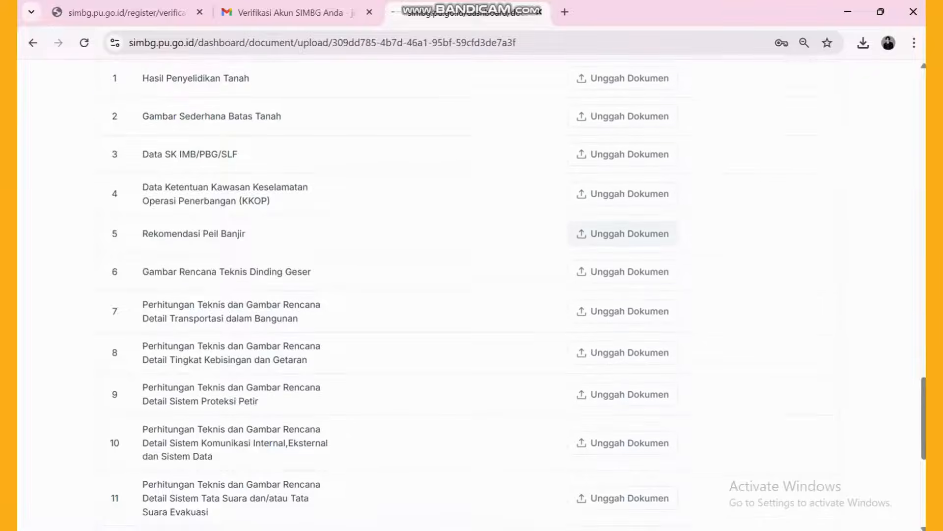
pyautogui.scroll(3, 623, 196)
pyautogui.click(623, 139)
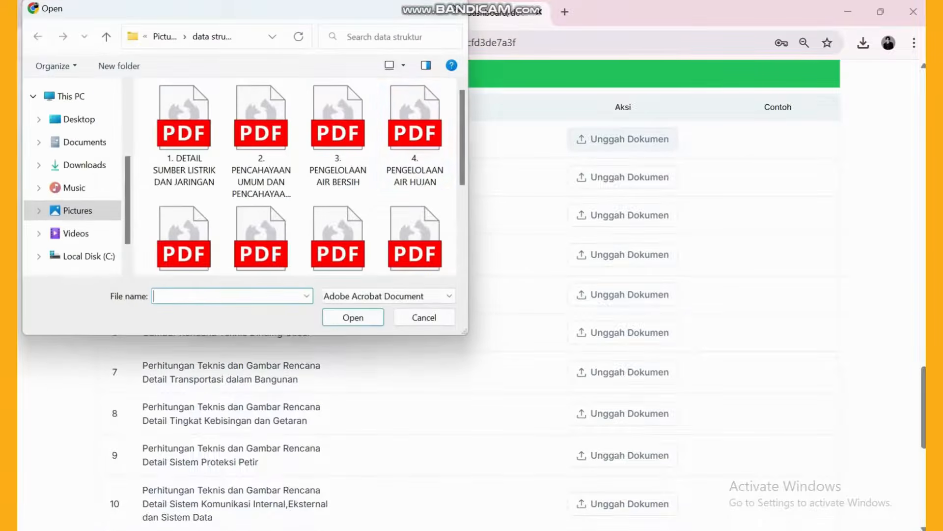
pyautogui.click(74, 210)
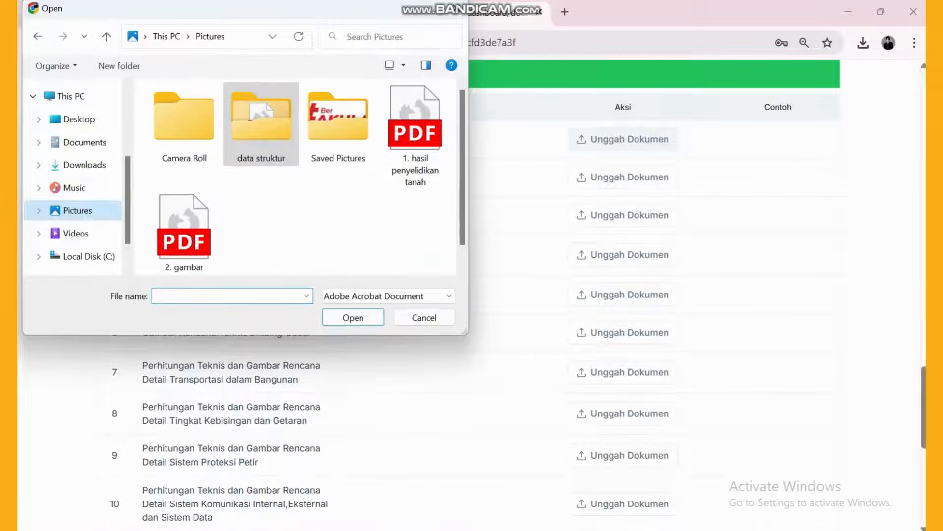
pyautogui.click(415, 123)
pyautogui.click(353, 317)
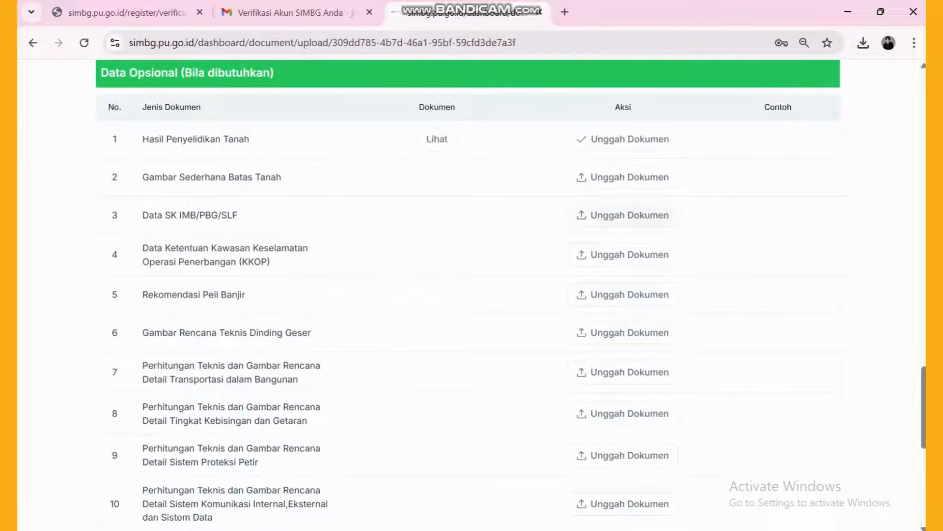
# - Upload '2. gambar sederhana batas tanah' to the second Data Opsional row
pyautogui.click(623, 177)
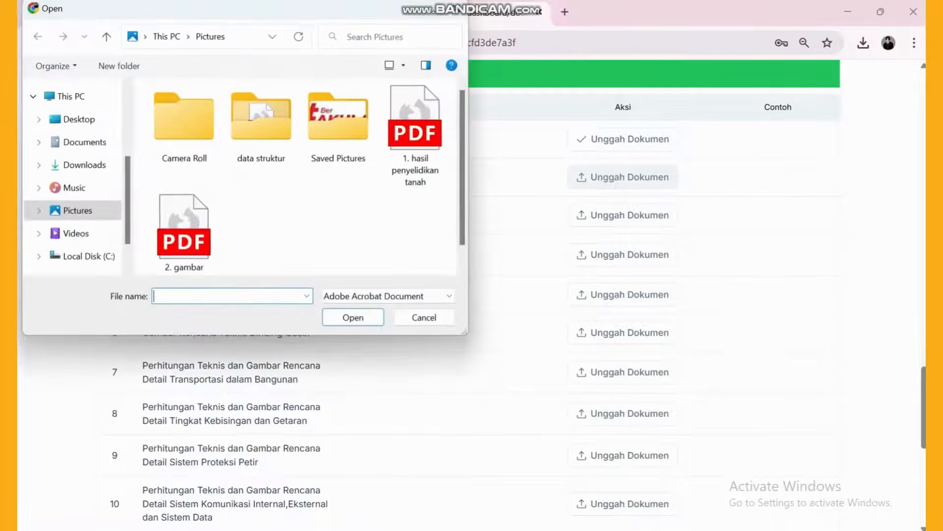
pyautogui.click(185, 226)
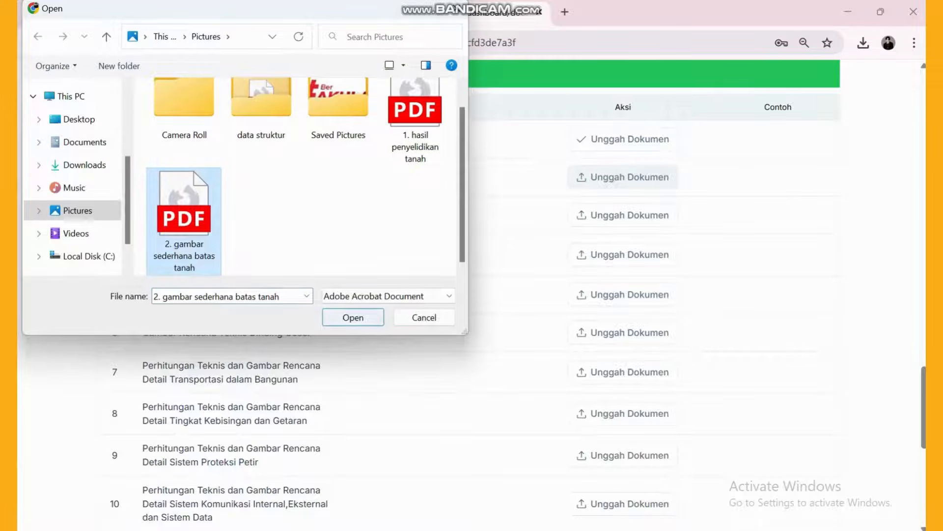
pyautogui.click(353, 317)
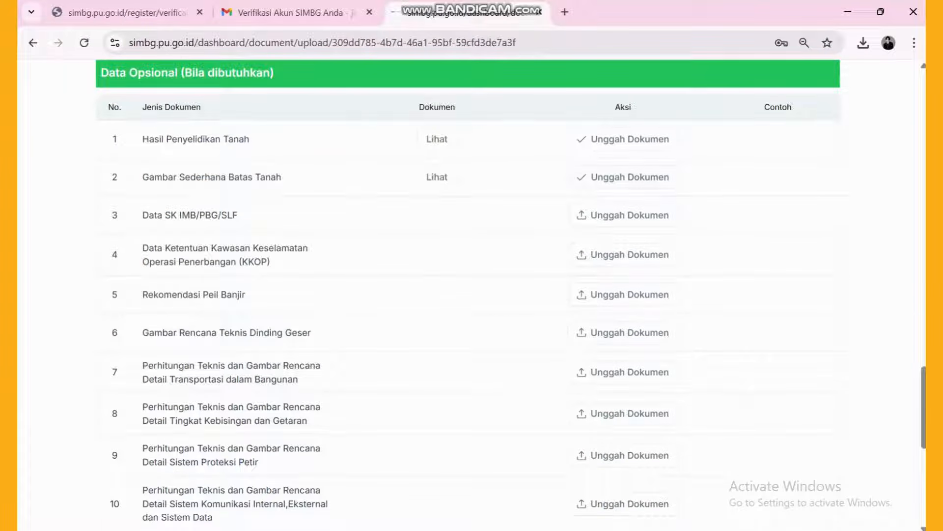
pyautogui.scroll(-5, 471, 294)
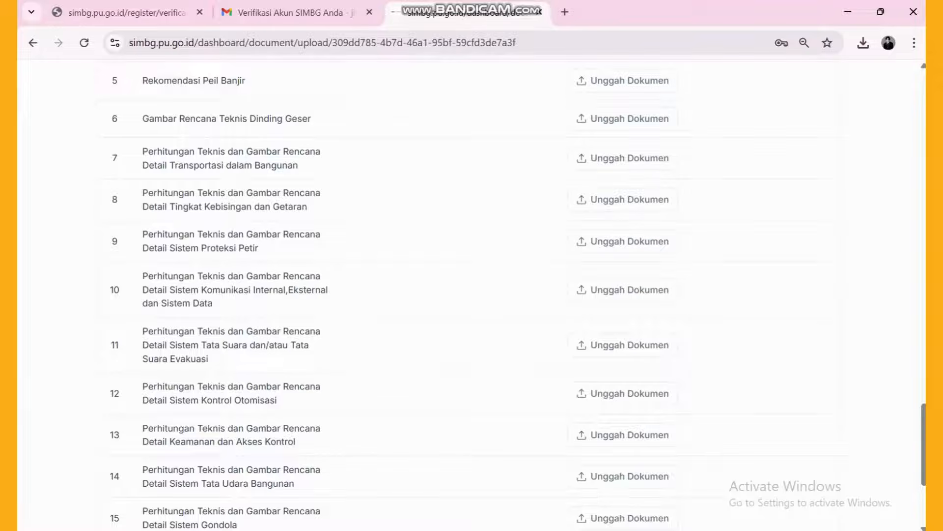
# - Accept the declaration and submit the permit application with Kirim Permohonan
pyautogui.scroll(-4, 472, 295)
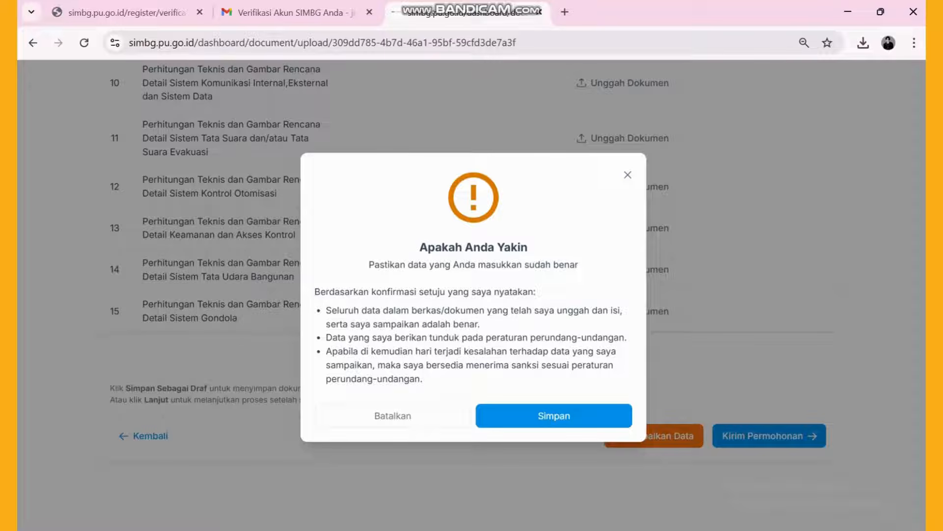
pyautogui.click(554, 415)
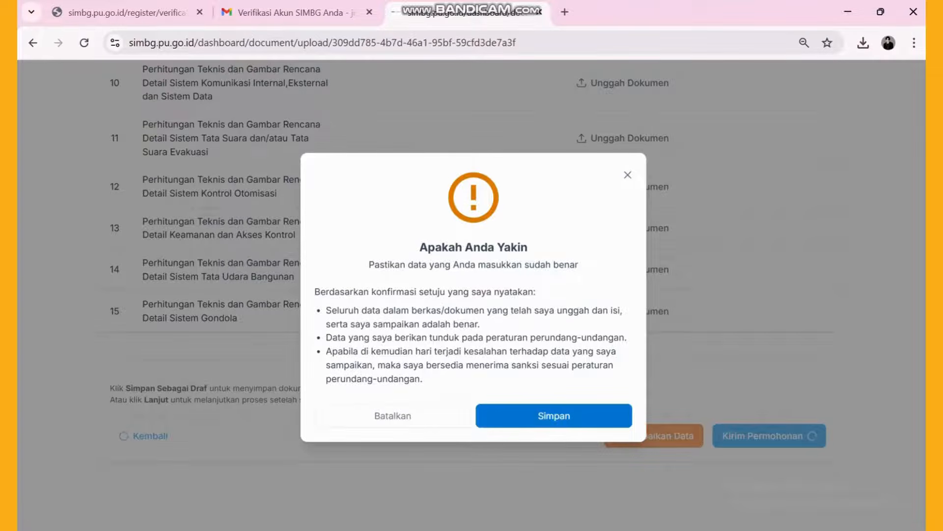